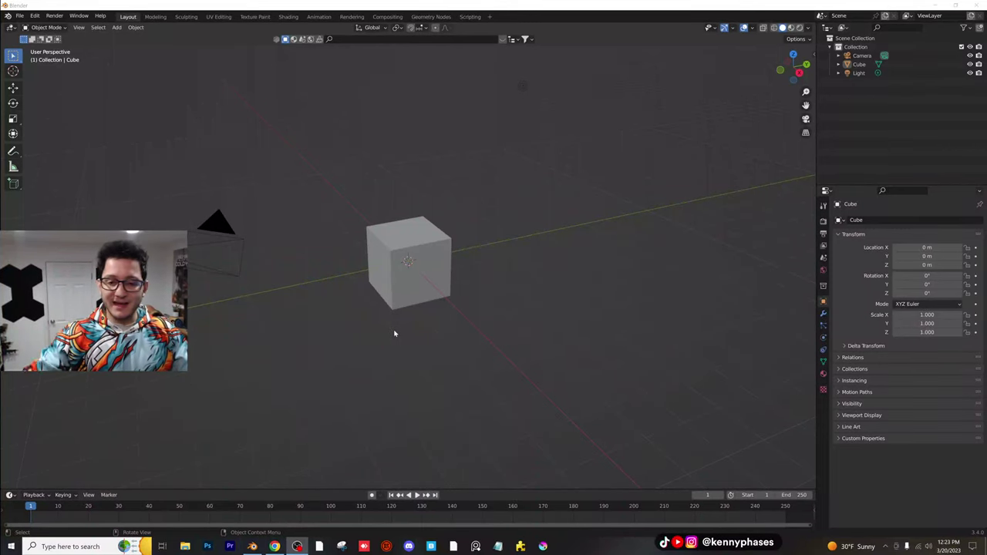
- Delete the default cube and the light from the scene
left_click(443, 147)
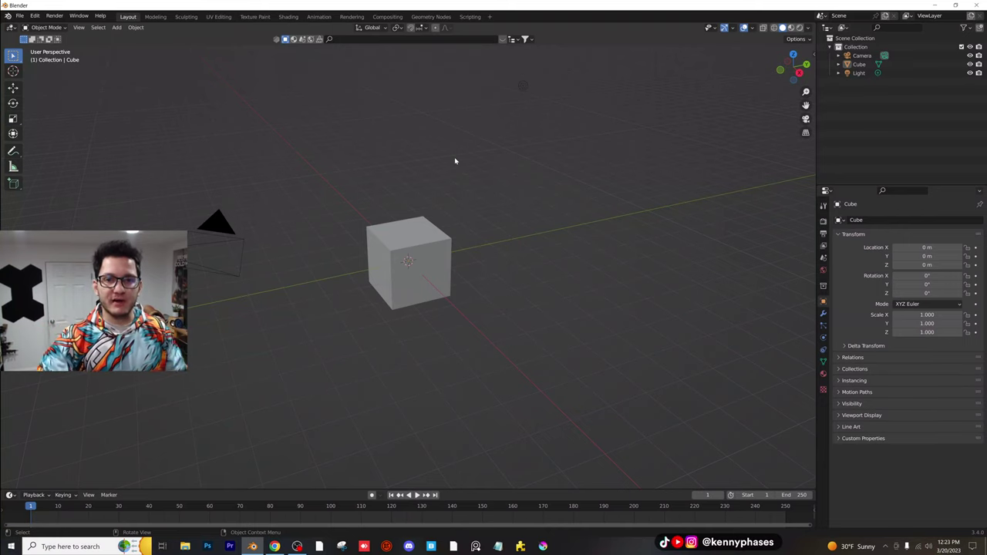
left_click(401, 229)
key("Delete")
left_click(526, 92)
key("Delete")
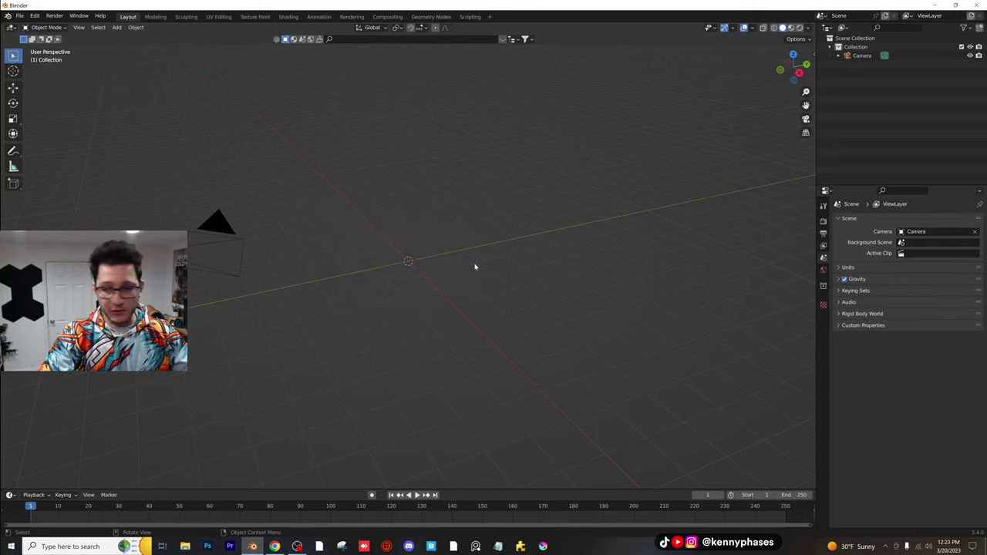
- Set the render engine to Cycles and its device to GPU Compute
left_click(823, 221)
left_click(937, 219)
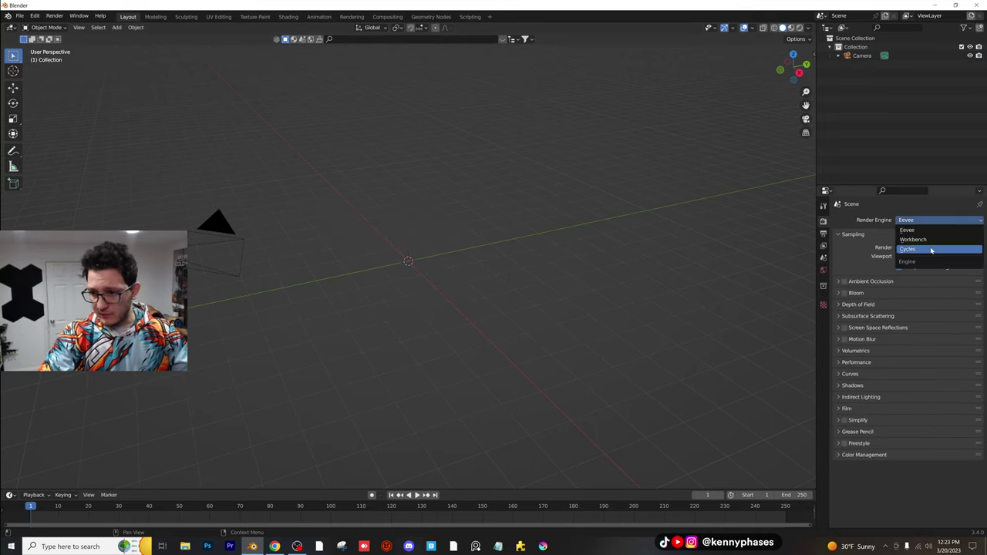
left_click(925, 249)
left_click(929, 242)
left_click(926, 261)
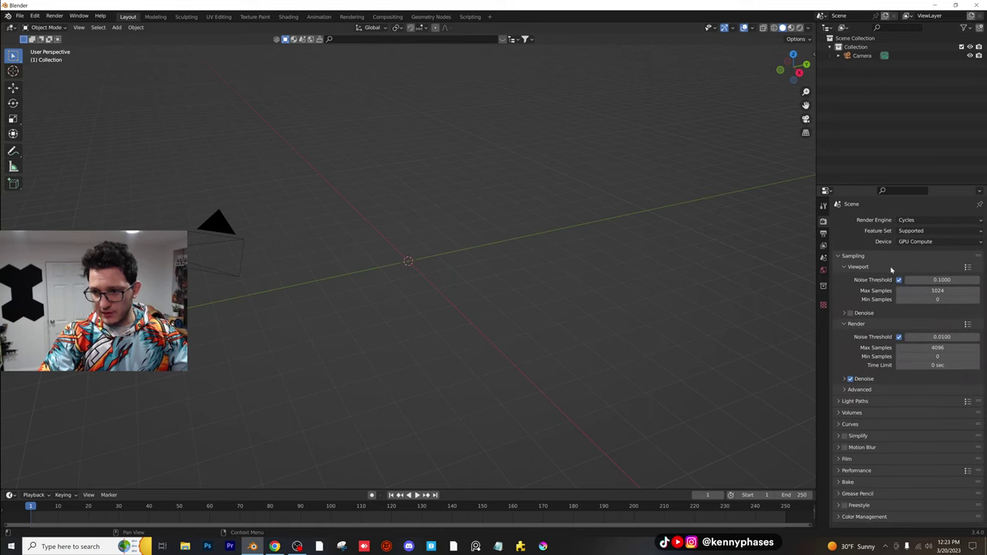
left_click(823, 269)
left_click(824, 222)
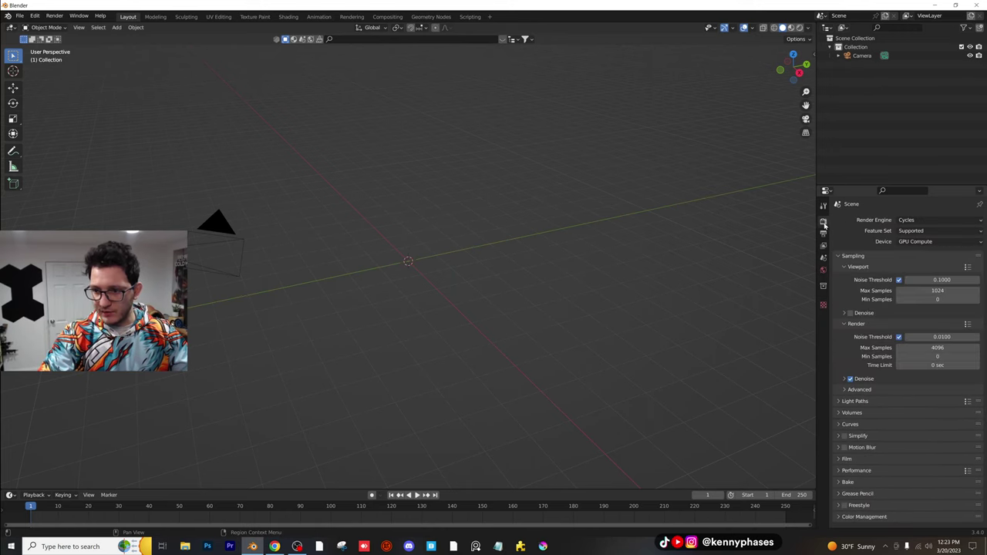
- Switch the viewport to rendered shading and save the file as Transparent-Image.blend in the Instagram folder
left_click(799, 27)
key("ctrl+s")
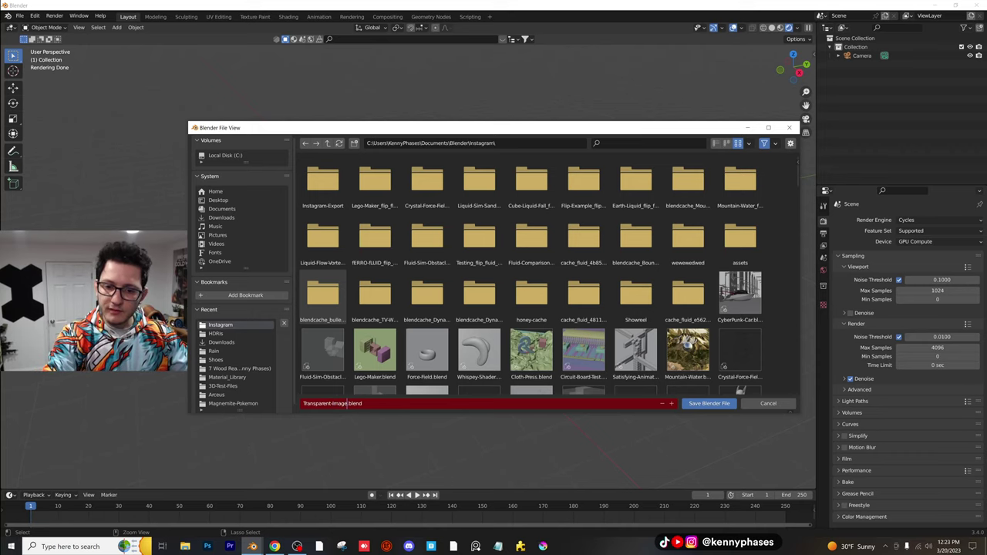
left_click(709, 403)
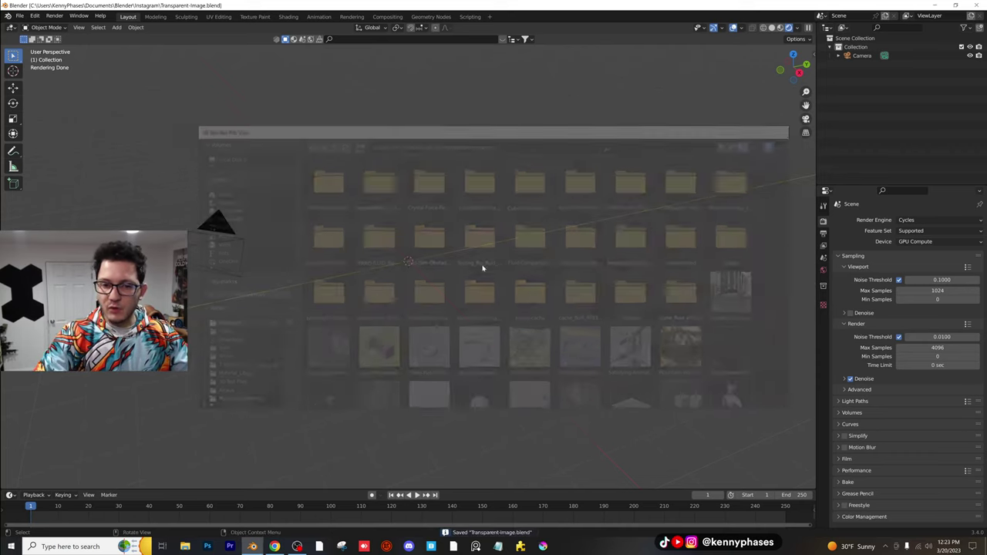
- Start importing Images as Planes and browse to the Documents\Misc\Random-Images folder
left_click(116, 27)
mouse_move(147, 133)
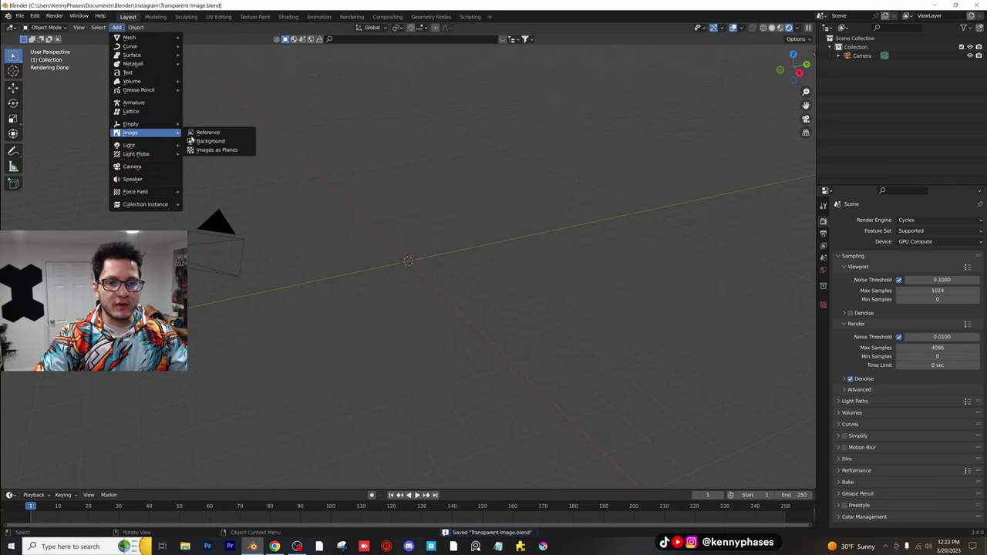
left_click(215, 151)
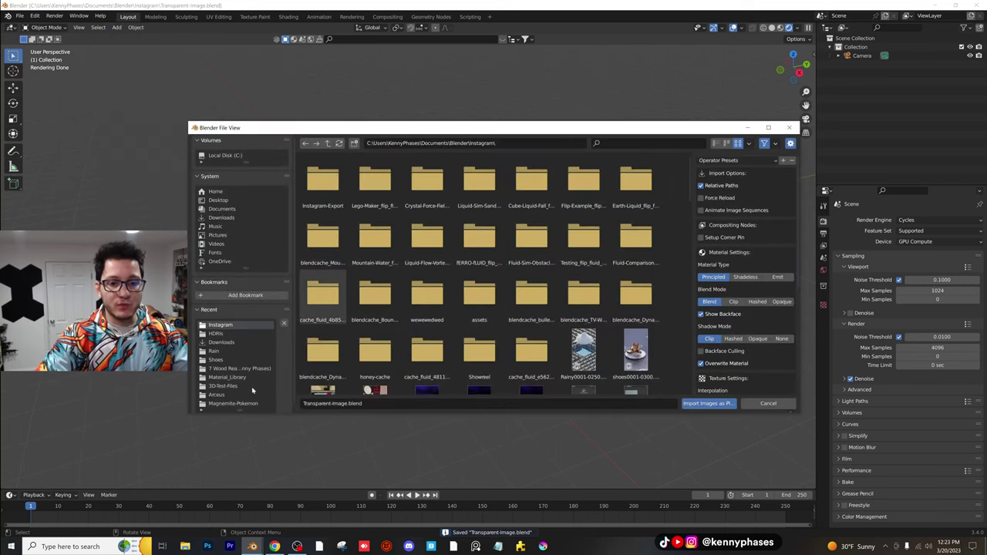
left_click(328, 143)
left_click(328, 144)
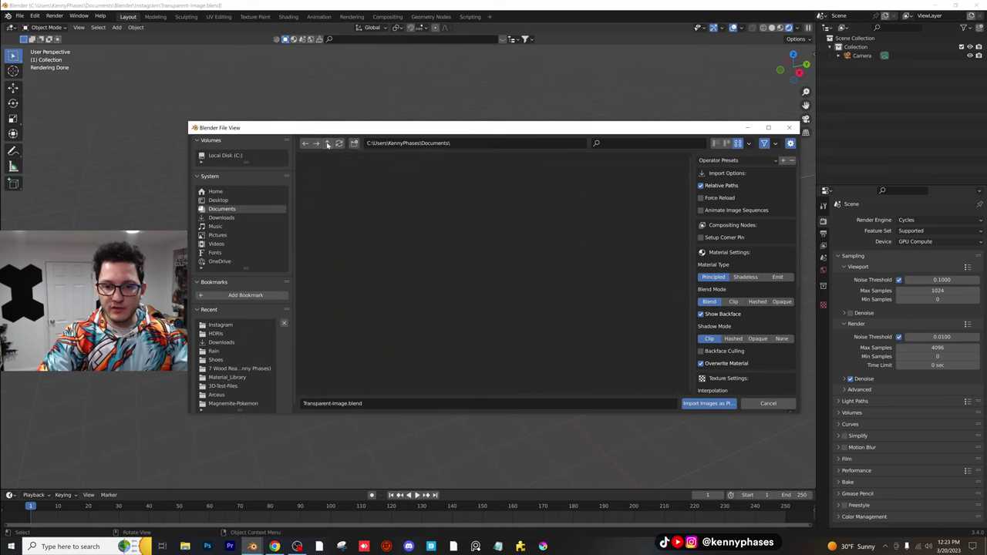
double_click(479, 180)
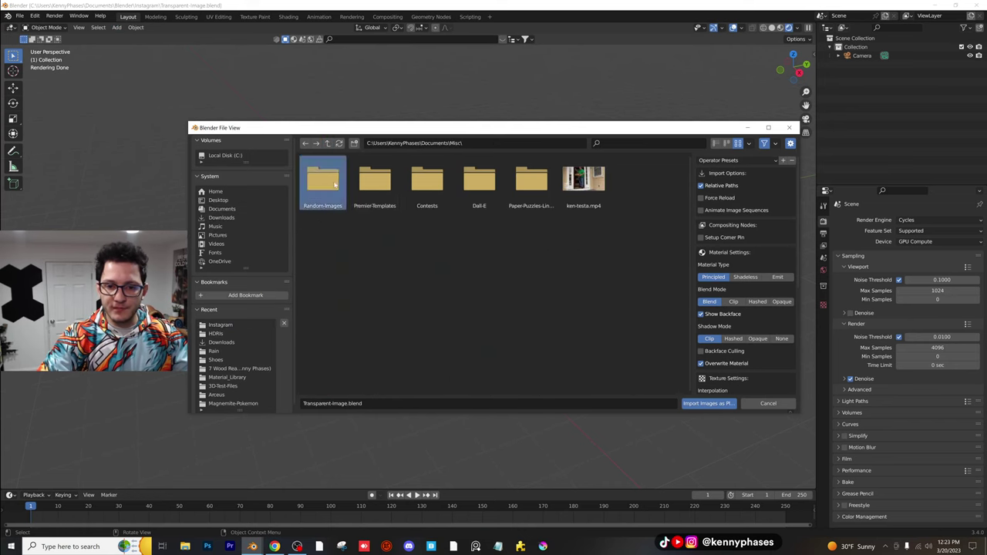
double_click(322, 180)
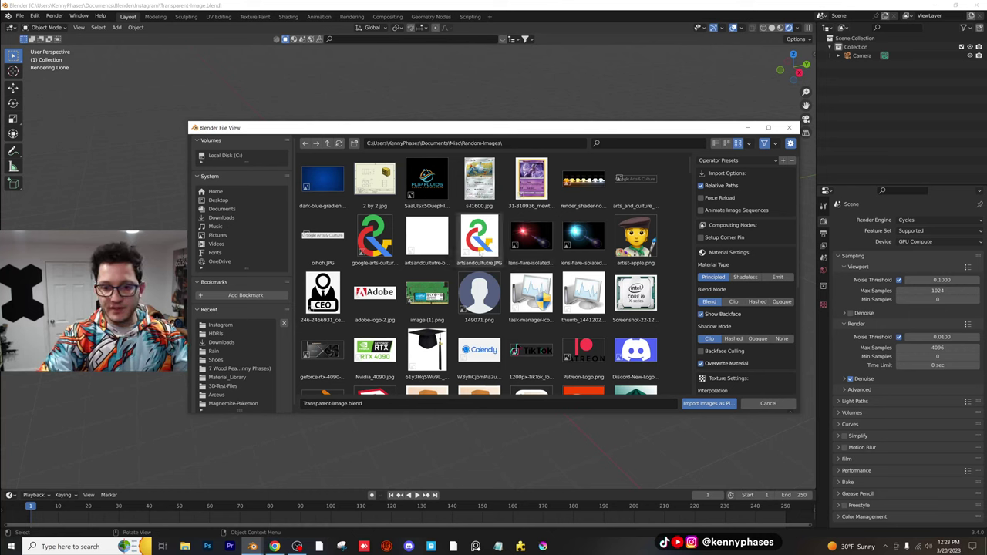
- Import the image of red and blue light streaks on black from the Random-Images folder as a plane
scroll(465, 254, "down", 10)
scroll(466, 255, "down", 3)
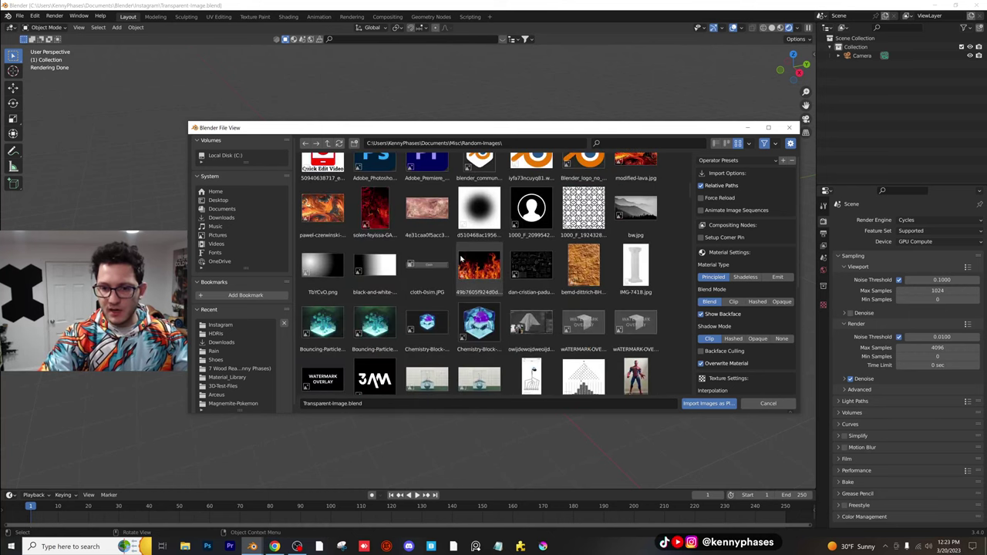
scroll(460, 258, "down", 10)
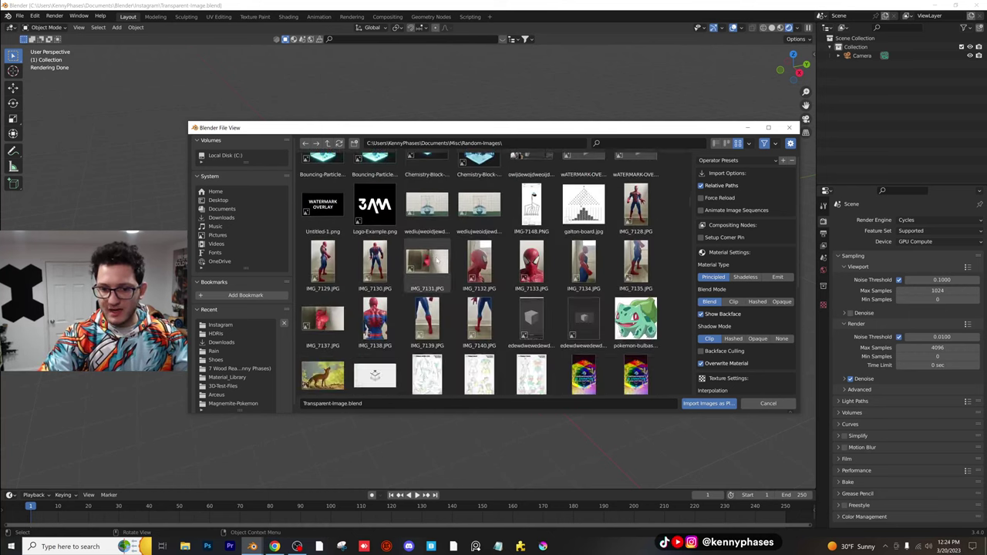
scroll(437, 262, "down", 10)
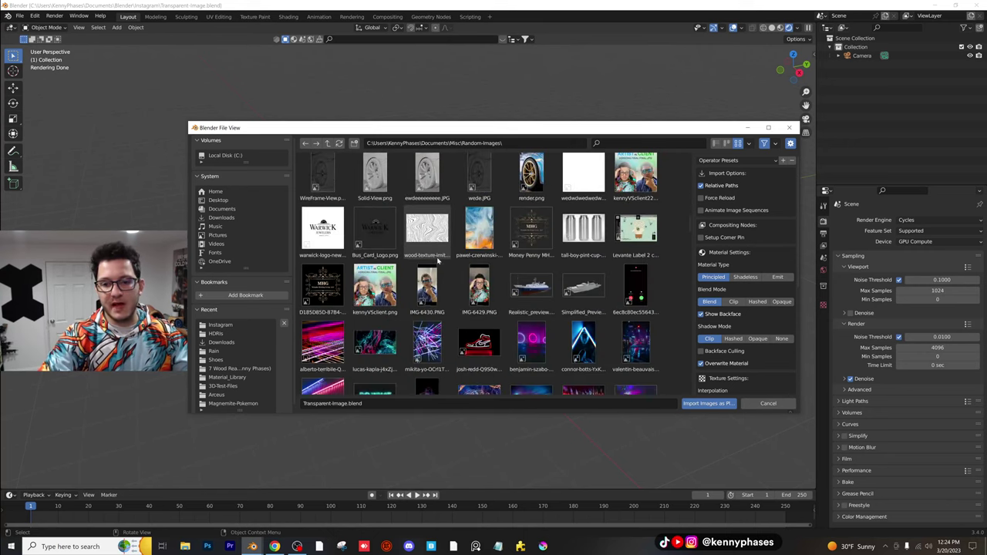
scroll(436, 262, "down", 5)
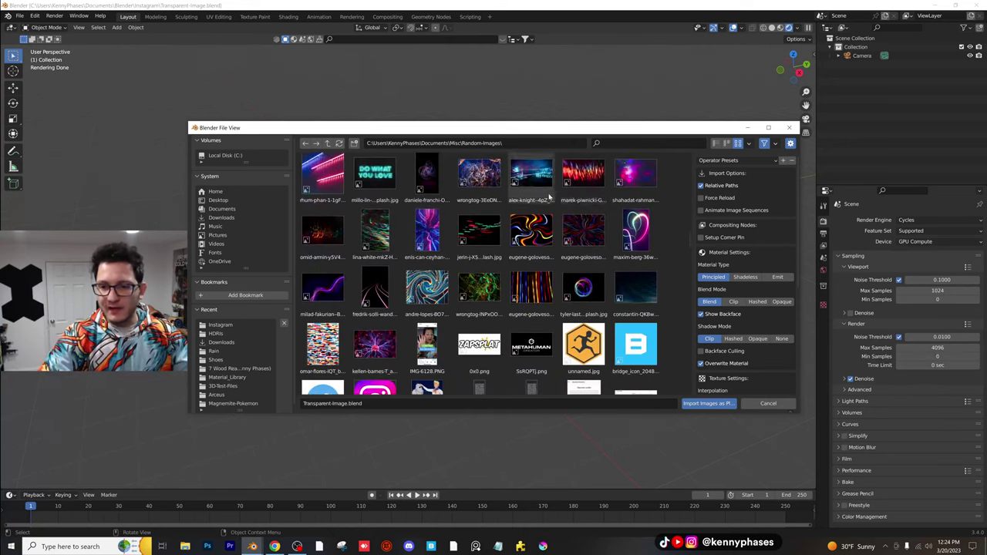
double_click(594, 183)
- Scale up the imported image plane
scroll(428, 262, "up", 6)
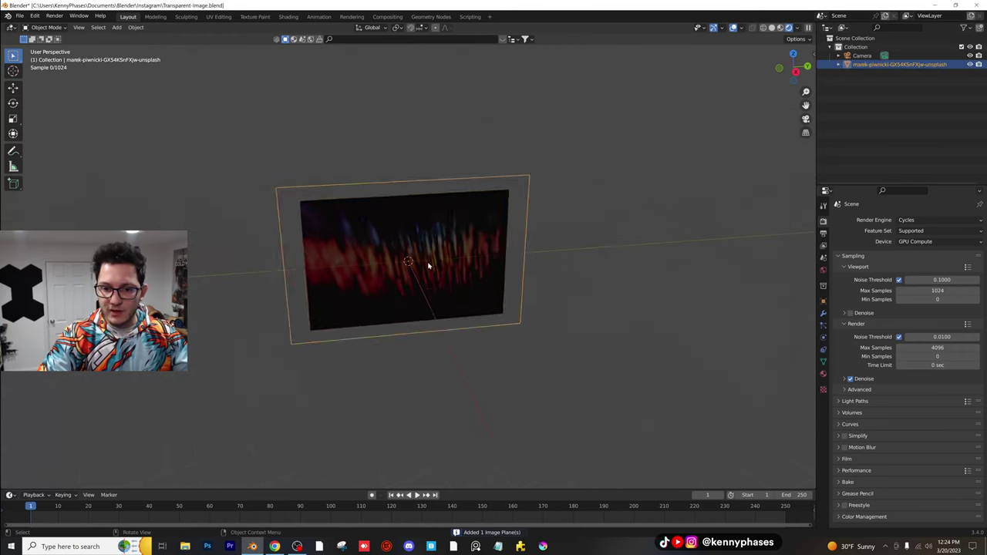
key("s")
left_click(553, 230)
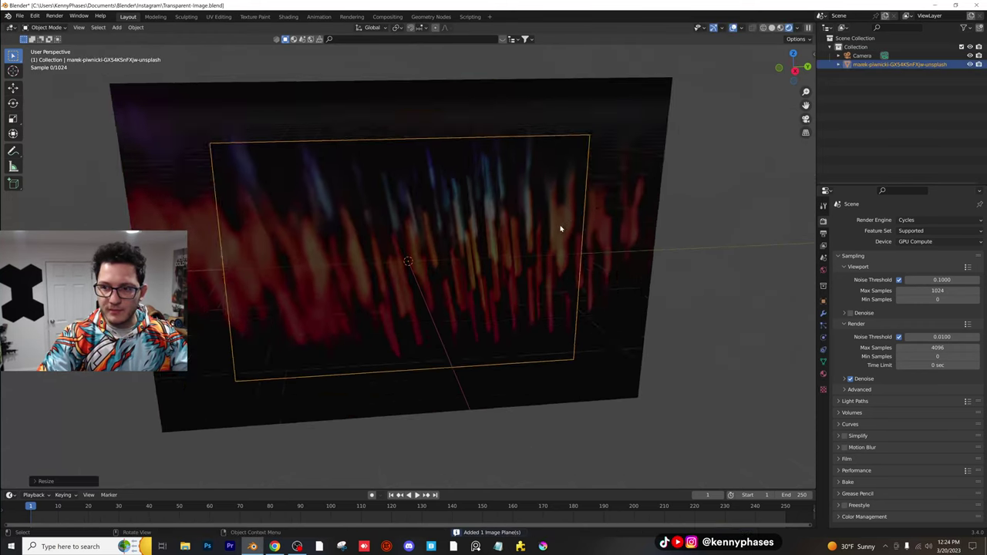
mouse_move(478, 255)
middle_mouse_down()
mouse_move(469, 242)
mouse_move(477, 249)
middle_mouse_up()
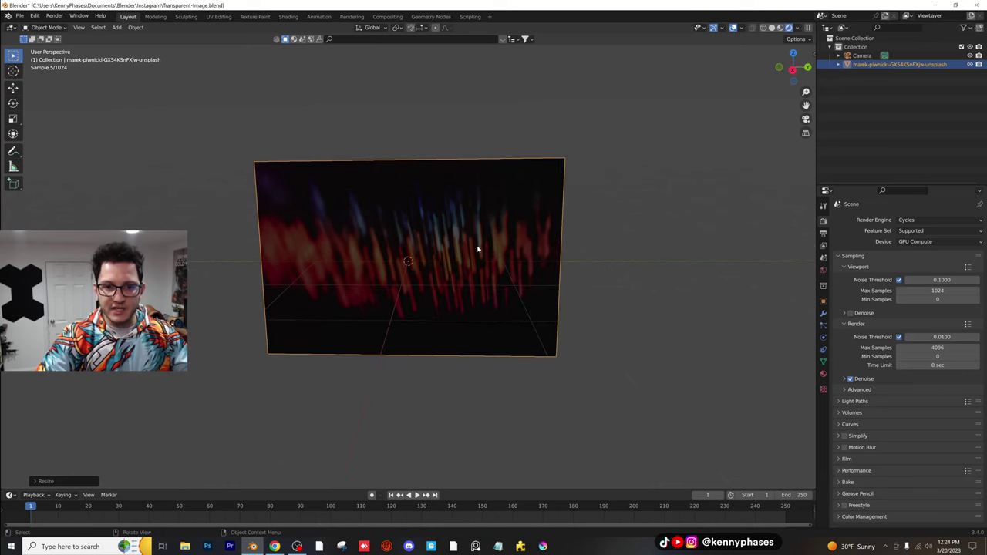
- Open the Shading workspace with the image plane's material nodes in view
left_click(286, 20)
scroll(471, 282, "up", 4)
mouse_move(471, 282)
middle_mouse_down()
mouse_move(412, 258)
mouse_move(473, 205)
middle_mouse_up()
scroll(523, 340, "down", 5)
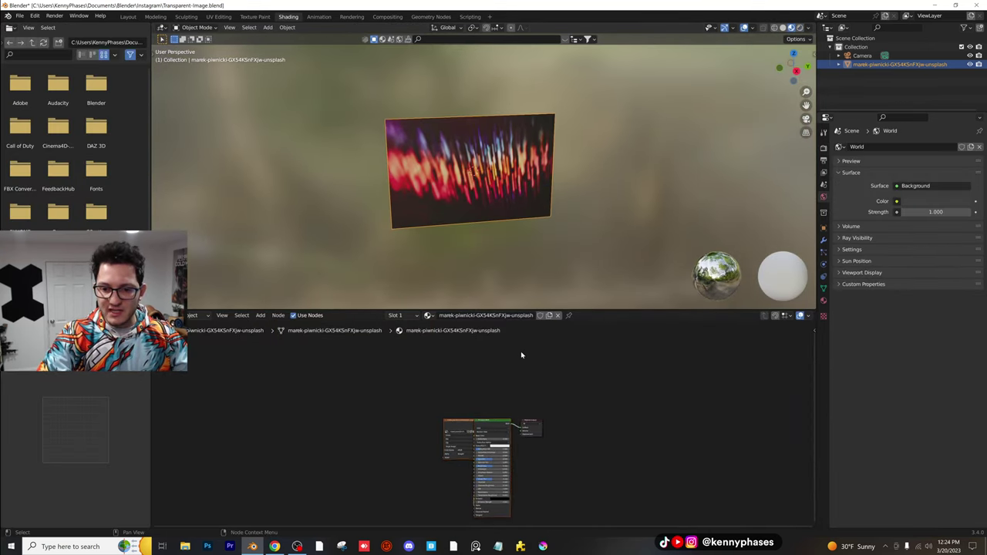
middle_click_drag(522, 352, 526, 438)
key("ctrl+v")
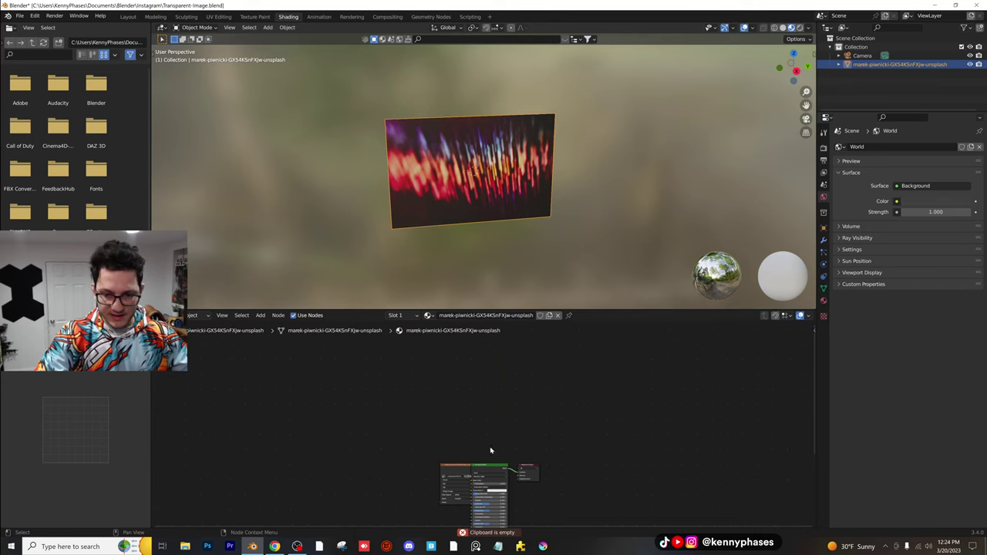
- Spread the Image Texture, Principled BSDF and Material Output nodes apart to make room between them
scroll(492, 445, "up", 3)
left_click_drag(454, 485, 389, 464)
left_click_drag(501, 477, 516, 457)
left_click_drag(553, 473, 625, 441)
scroll(478, 438, "up", 1)
left_click_drag(394, 462, 360, 436)
left_click_drag(501, 458, 488, 426)
left_click_drag(334, 435, 283, 419)
scroll(401, 430, "up", 1)
- Insert a Mix Shader node on the link between the Principled BSDF and the Material Output
middle_click_drag(401, 431, 442, 381)
scroll(456, 418, "down", 1)
mouse_move(470, 426)
middle_mouse_down()
mouse_move(458, 410)
mouse_move(451, 428)
middle_mouse_up()
scroll(526, 392, "up", 2)
left_click(266, 319)
left_click(270, 325)
type("mix")
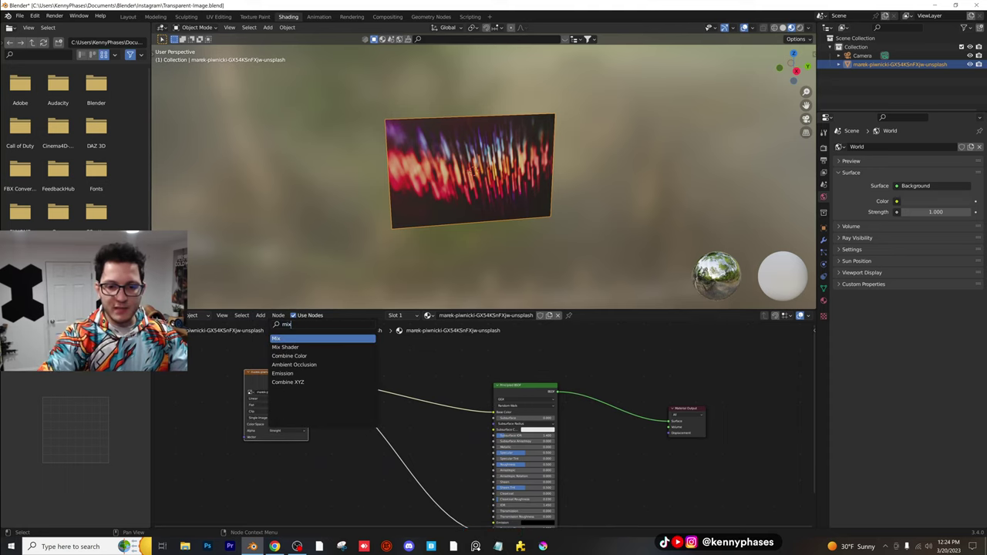
key("Down")
key("Return")
left_click(620, 393)
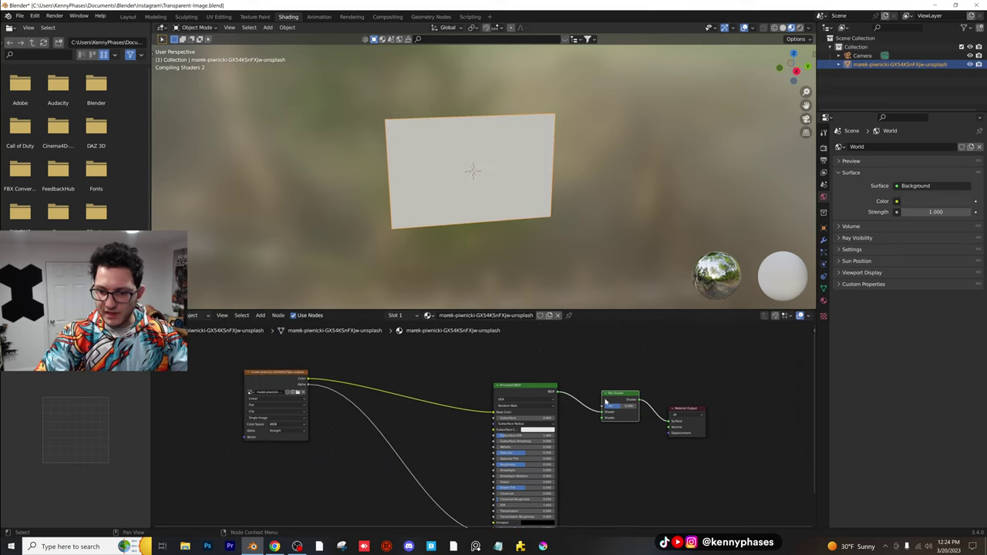
- Add a Transparent BSDF node below the Mix Shader
left_click(273, 318)
left_click(272, 318)
left_click(264, 317)
left_click(270, 326)
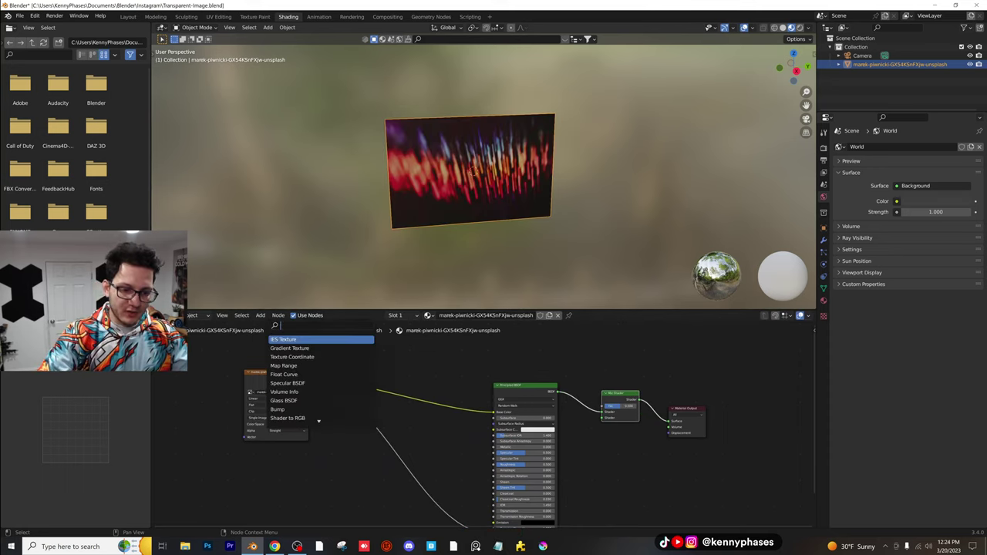
type("transpa")
key("Return")
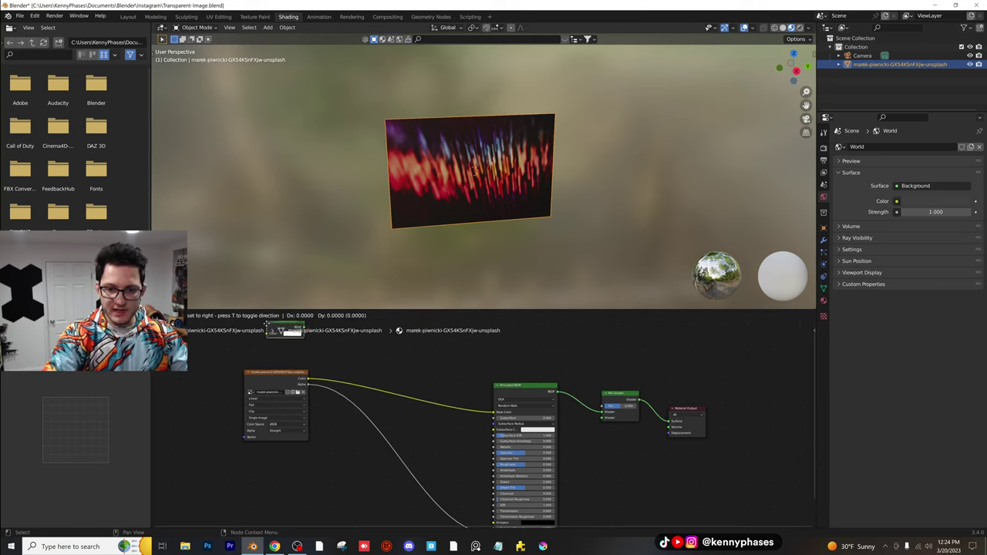
left_click(598, 462)
- Connect the Transparent BSDF to the Mix Shader's second Shader input and move the Mix Shader and Material Output further right
scroll(677, 376, "up", 2)
left_click_drag(677, 377, 693, 377)
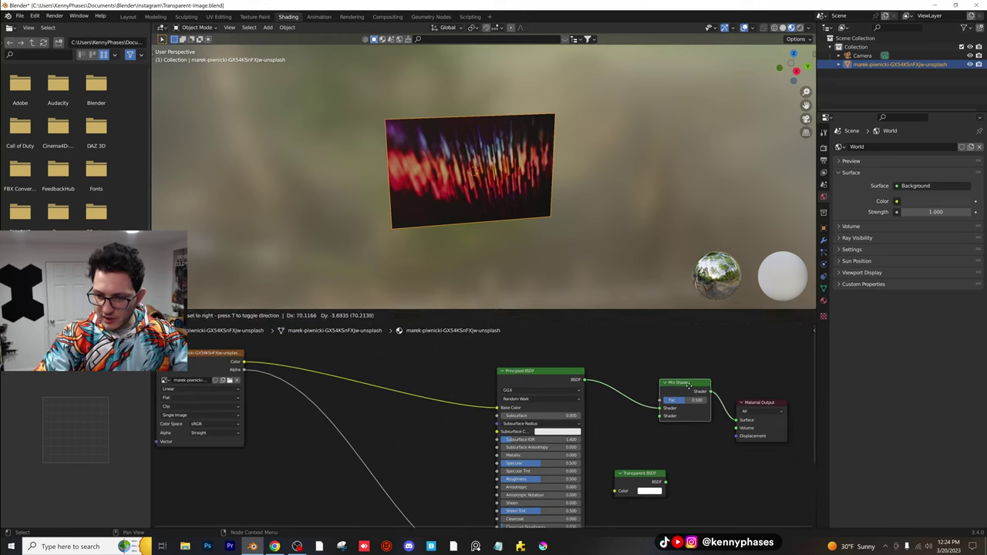
left_click_drag(664, 482, 662, 416)
left_click_drag(759, 404, 792, 405)
left_click_drag(680, 384, 715, 391)
- Add a ColorRamp node above the Principled BSDF, feeding the image's Color into its Fac and its Color into the Mix Shader's Fac
middle_click_drag(416, 368, 414, 374)
left_click(259, 315)
type("color")
key("Return")
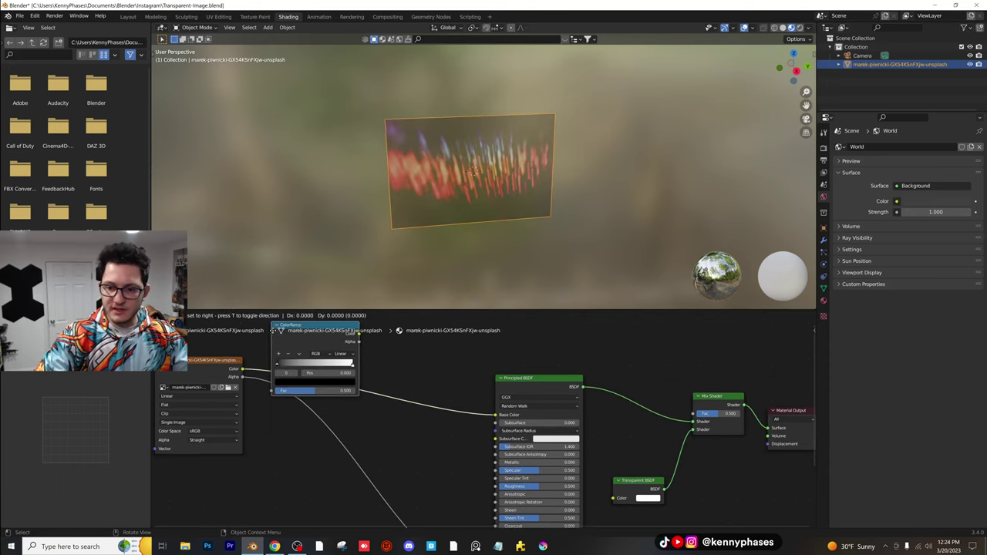
left_click(477, 360)
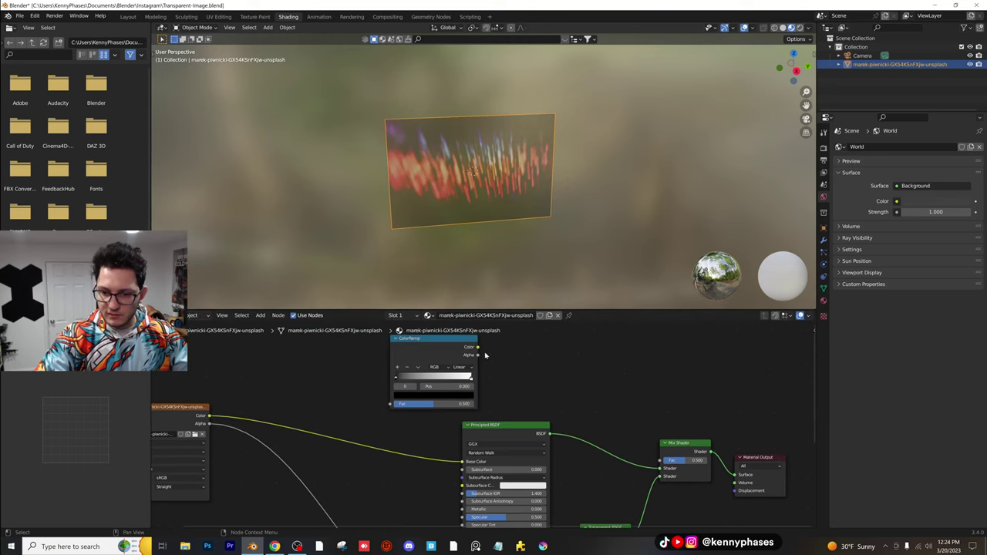
left_click_drag(478, 347, 663, 460)
left_click_drag(209, 416, 391, 404)
- Shift the ColorRamp node right and reverse its gradient, with the white stop at 0.197 and the black stop near the middle
middle_click_drag(436, 383, 461, 397)
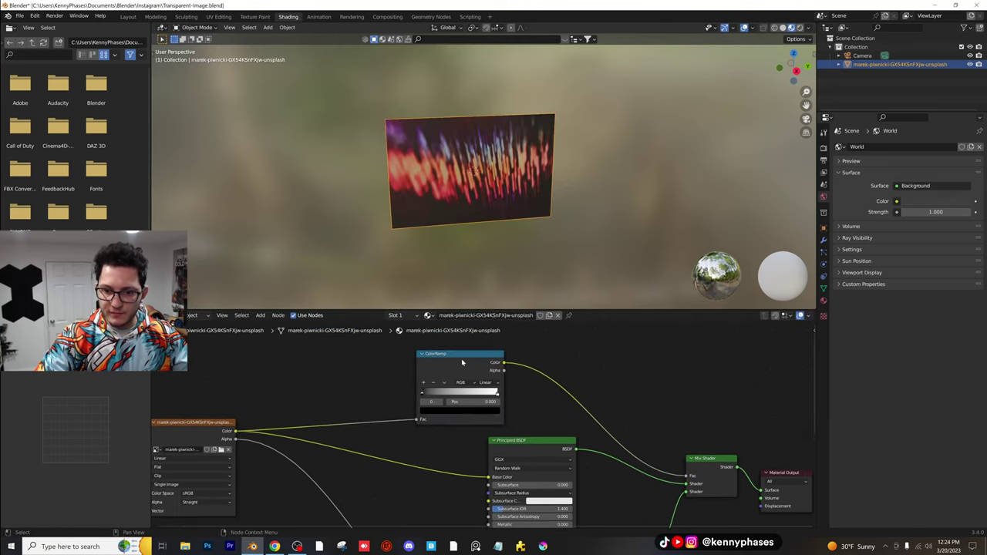
left_click_drag(462, 361, 491, 362)
scroll(489, 393, "up", 1)
left_click_drag(533, 391, 442, 392)
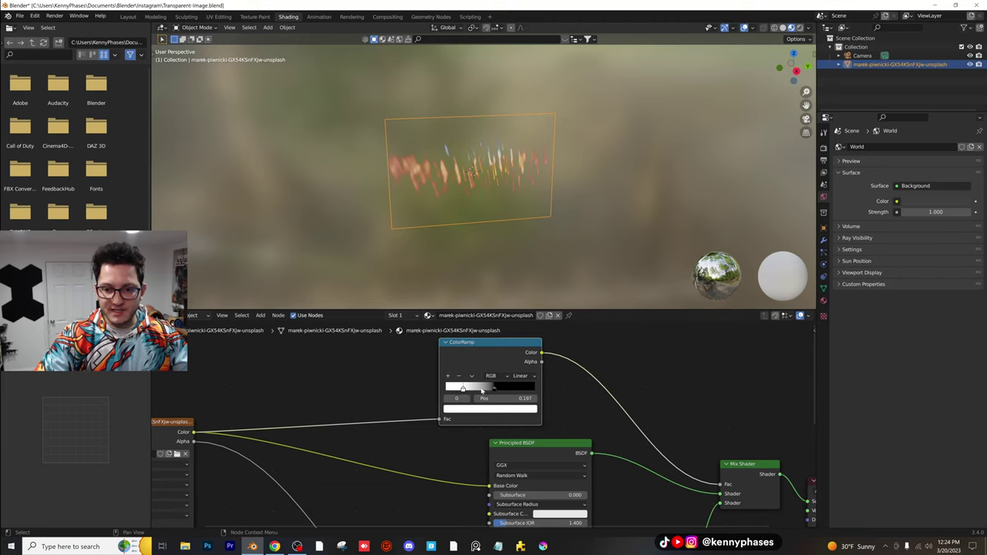
- Enlarge the node editor area and switch the 3D viewport to rendered shading
scroll(455, 347, "down", 5)
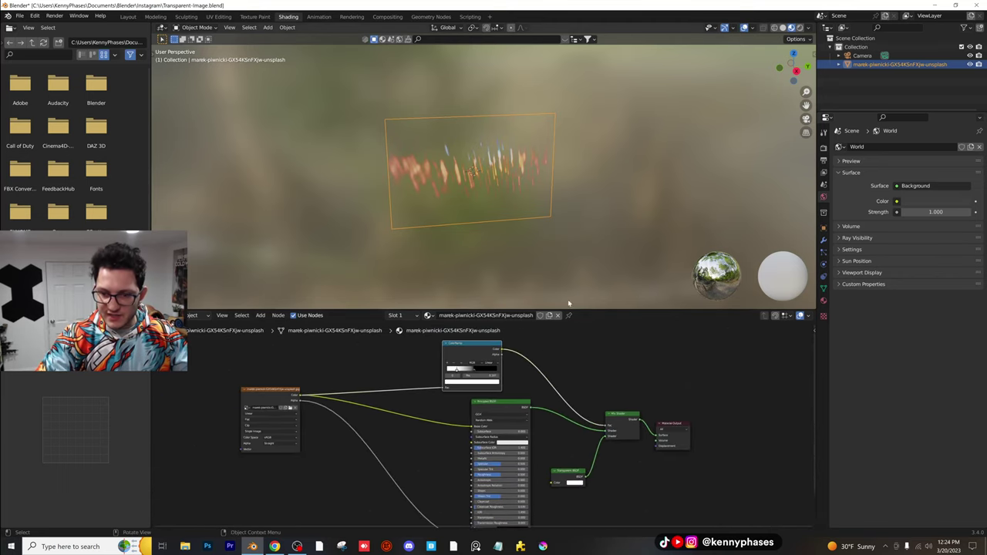
left_click_drag(586, 309, 586, 244)
middle_click_drag(530, 370, 537, 358)
scroll(534, 164, "up", 3)
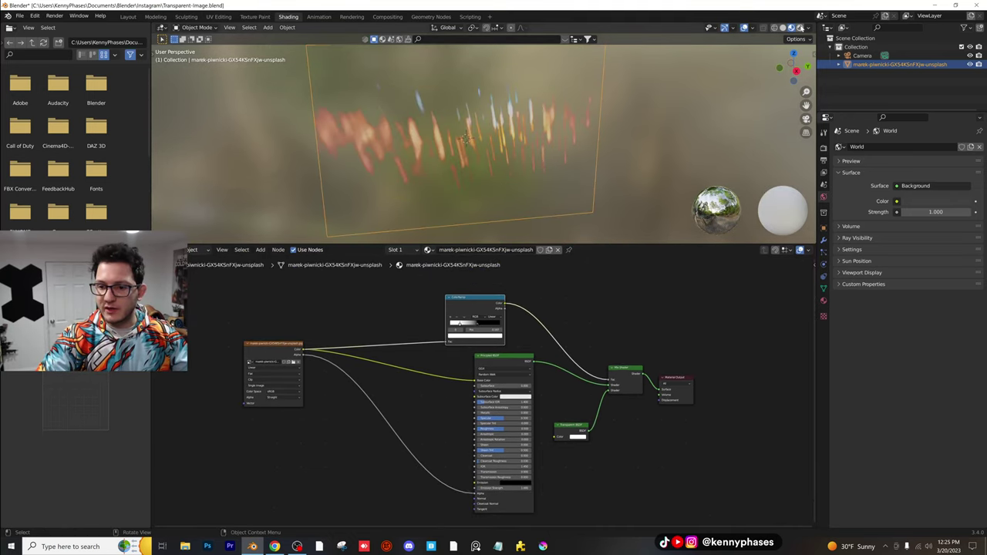
left_click(800, 27)
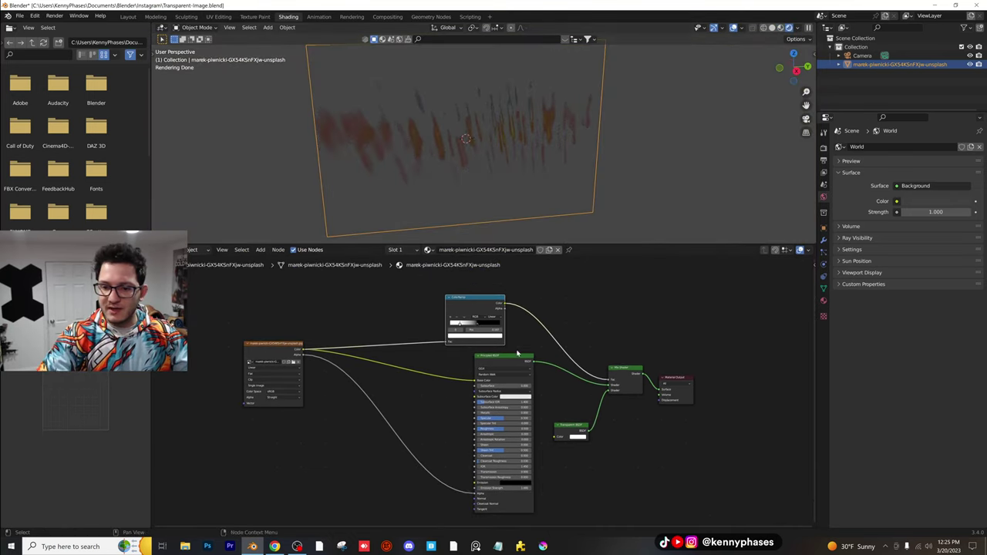
- Insert an Emission node after the Image Texture's Color and connect it to the Mix Shader's first Shader input, replacing the Principled BSDF
left_click_drag(510, 360, 503, 360)
left_click(257, 252)
left_click(267, 260)
type("emi")
key("Return")
left_click(446, 389)
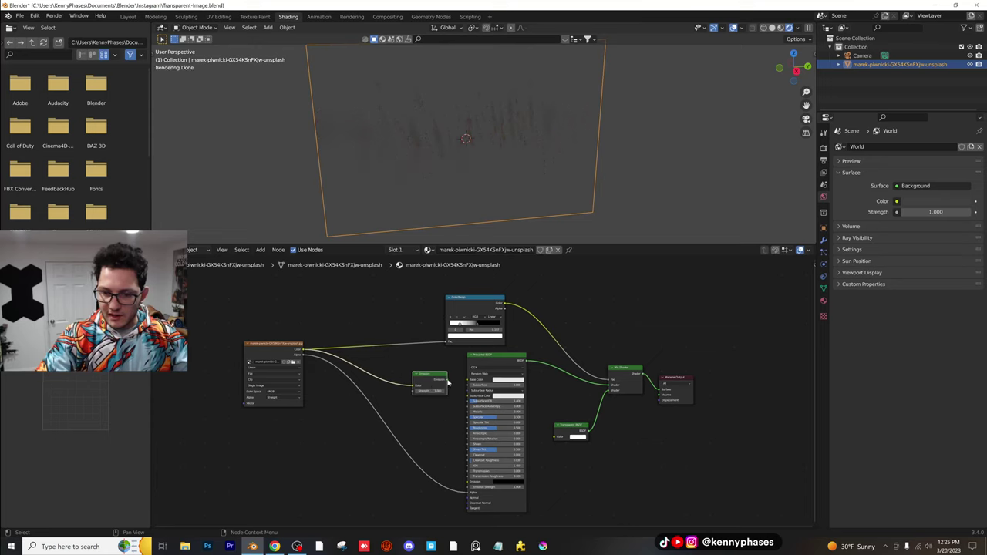
left_click_drag(446, 380, 610, 383)
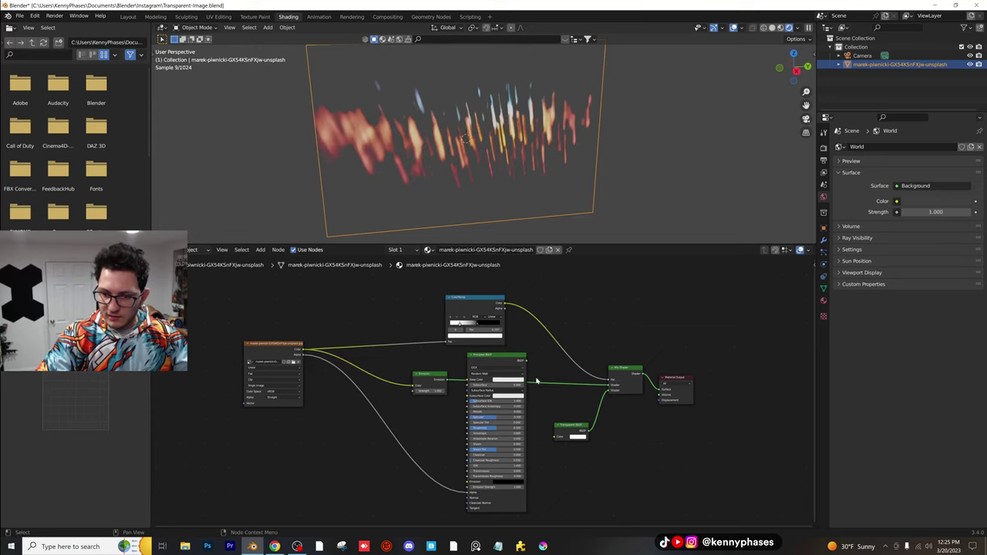
- Delete the Principled BSDF node and move the Emission node right into the space it occupied
left_click(498, 360)
key("x")
left_click_drag(432, 376, 489, 379)
- Tidy the node layout by moving the Image Texture, ColorRamp and Transparent BSDF nodes closer to the Emission and Mix Shader nodes
scroll(487, 384, "up", 2)
middle_click_drag(266, 355, 276, 365)
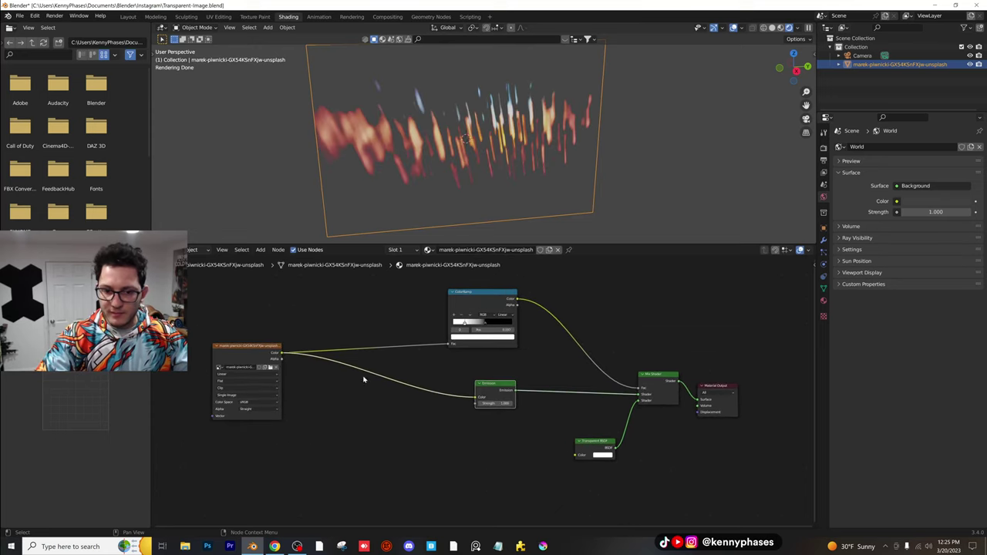
left_click_drag(276, 367, 394, 357)
left_click_drag(476, 303, 491, 317)
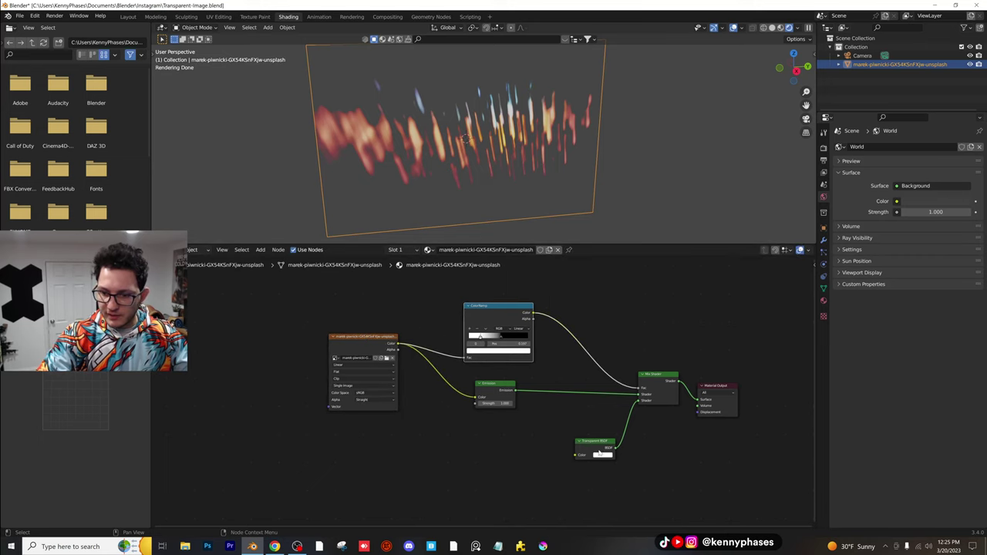
left_click_drag(599, 446, 570, 420)
- Move the ColorRamp's white stop to the start of the gradient and its black stop to 0.404
scroll(559, 408, "up", 1)
middle_click_drag(541, 387, 516, 431)
scroll(491, 398, "up", 1)
scroll(491, 398, "down", 1)
scroll(482, 391, "up", 4)
left_click_drag(473, 367, 423, 367)
mouse_move(492, 369)
left_mouse_down()
mouse_move(462, 373)
mouse_move(488, 374)
left_mouse_up()
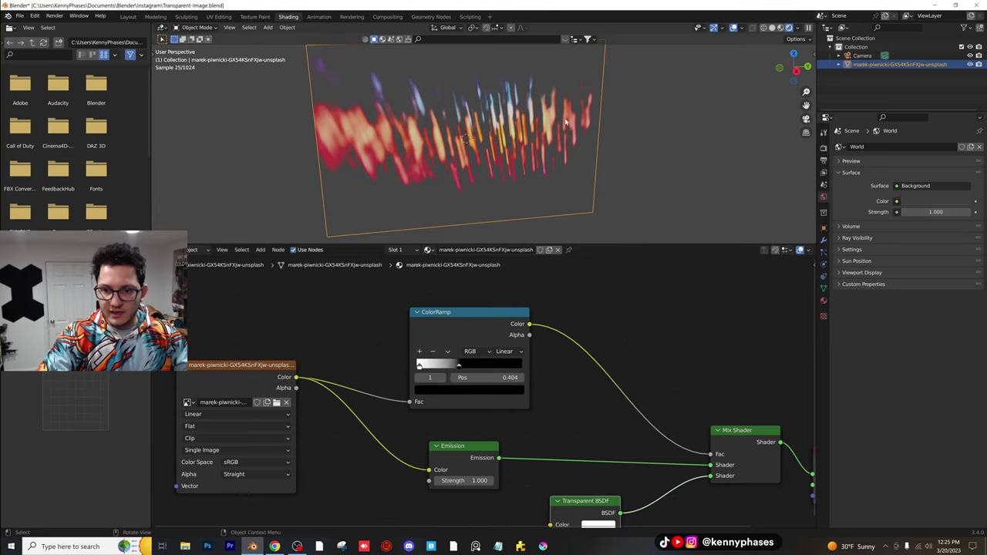
- Add a Plane mesh to the scene and scale it up into a large floor
scroll(567, 108, "down", 2)
left_click(268, 27)
mouse_move(281, 35)
left_click(362, 39)
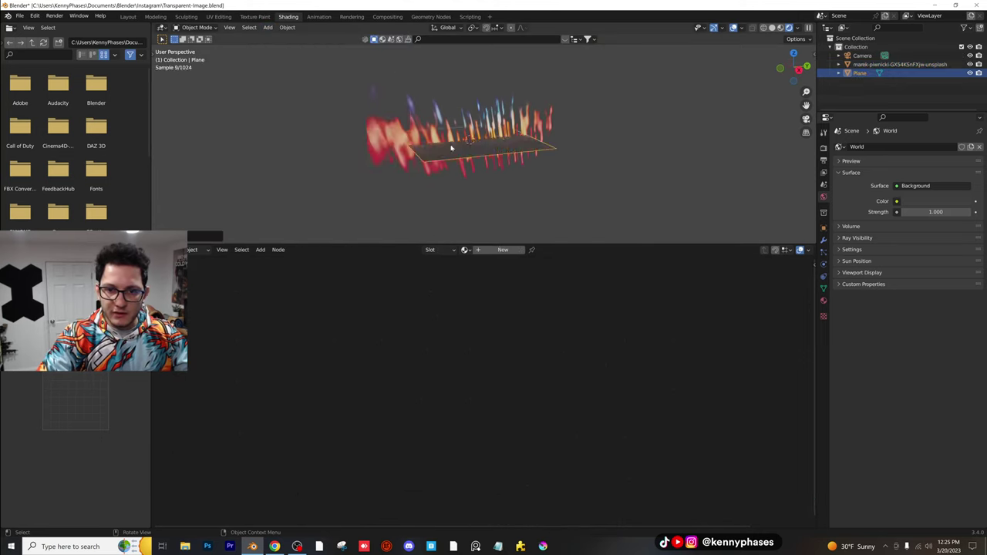
scroll(458, 158, "down", 2)
key("s")
left_click(533, 145)
- Lower the floor plane along Z beneath the image plane and select the image plane
key("g")
key("z")
left_click(531, 183)
left_click(492, 156)
scroll(493, 156, "up", 3)
middle_click_drag(492, 158, 563, 159)
scroll(498, 186, "up", 1)
scroll(532, 171, "down", 1)
scroll(518, 163, "up", 3)
scroll(594, 165, "down", 3)
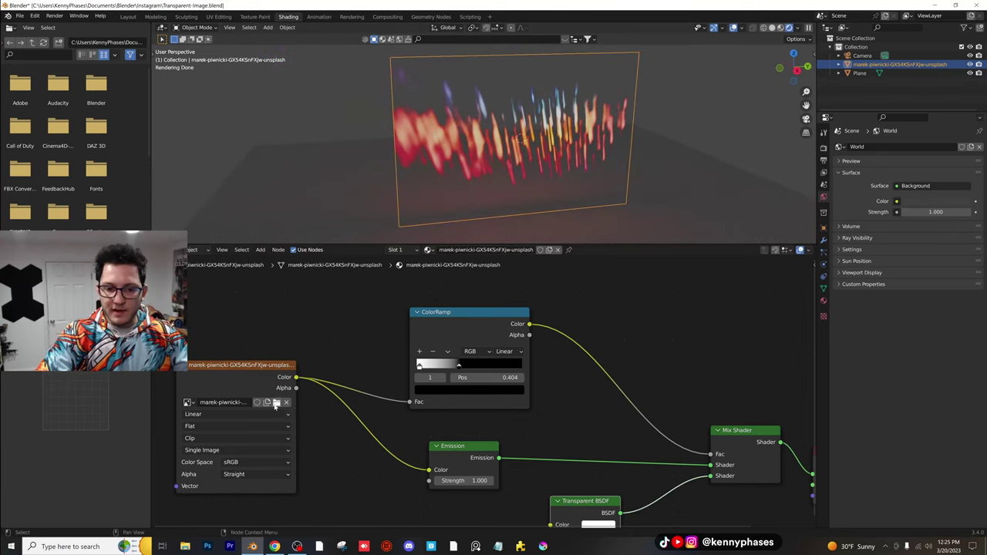
- Load lens-flare-isolated-on-black-background-vector.webp into the Image Texture node and move the ColorRamp's black stop to 1.000
left_click(276, 403)
scroll(485, 232, "down", 1)
double_click(485, 232)
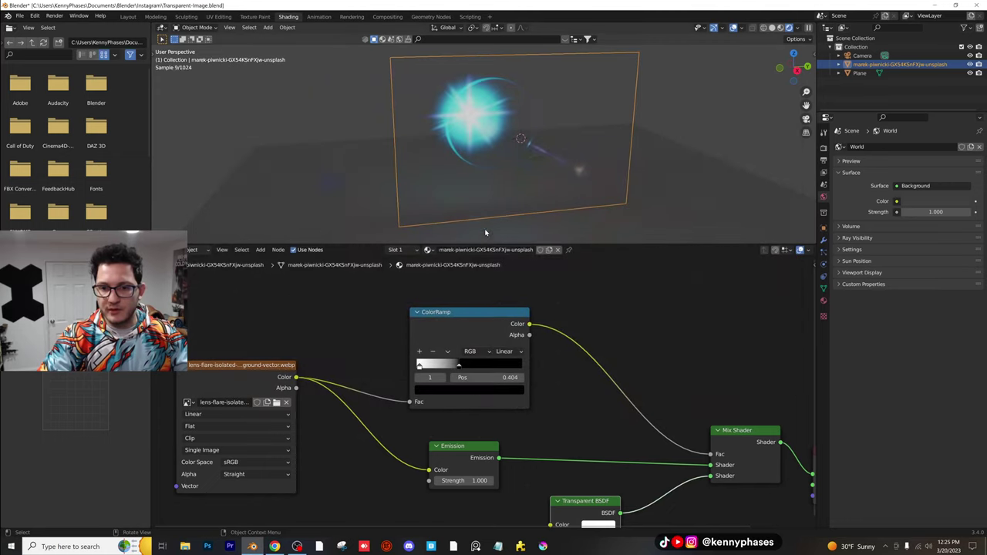
middle_click_drag(544, 172, 514, 219)
left_click_drag(459, 369, 558, 367)
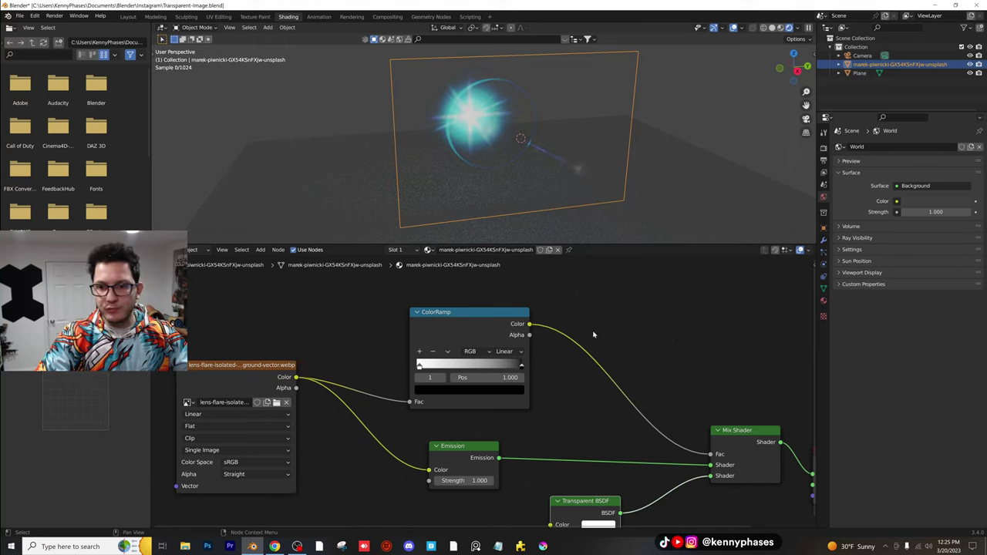
middle_click_drag(583, 159, 551, 164)
- Replace the Image Texture's picture with the Flip Fluids logo on a black background
left_click(276, 403)
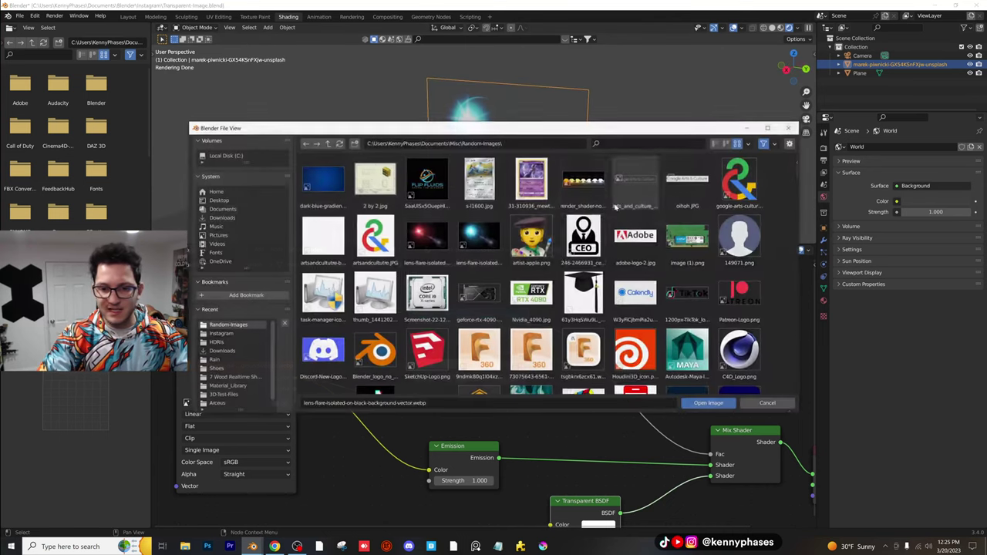
left_click(426, 183)
double_click(427, 185)
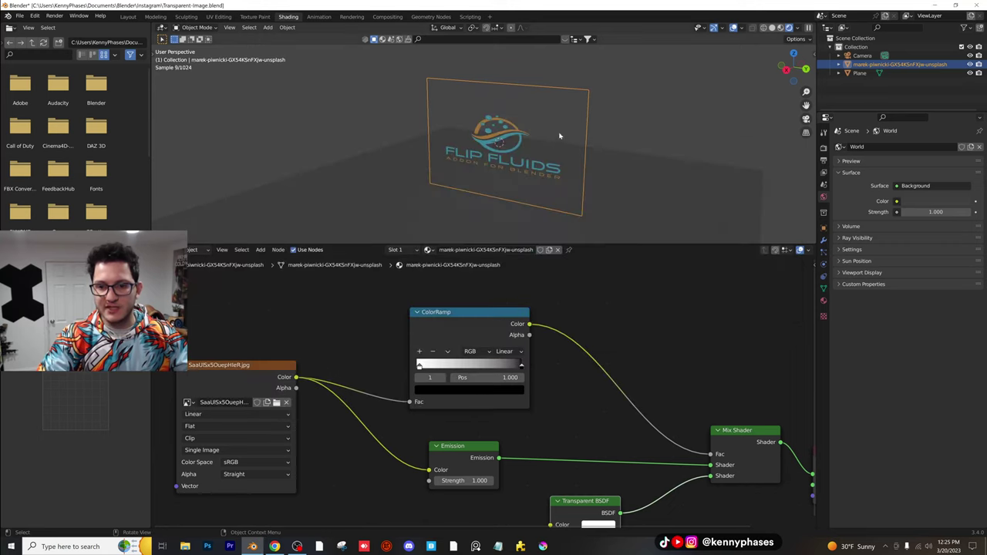
scroll(557, 132, "up", 2)
middle_click_drag(552, 142, 508, 167)
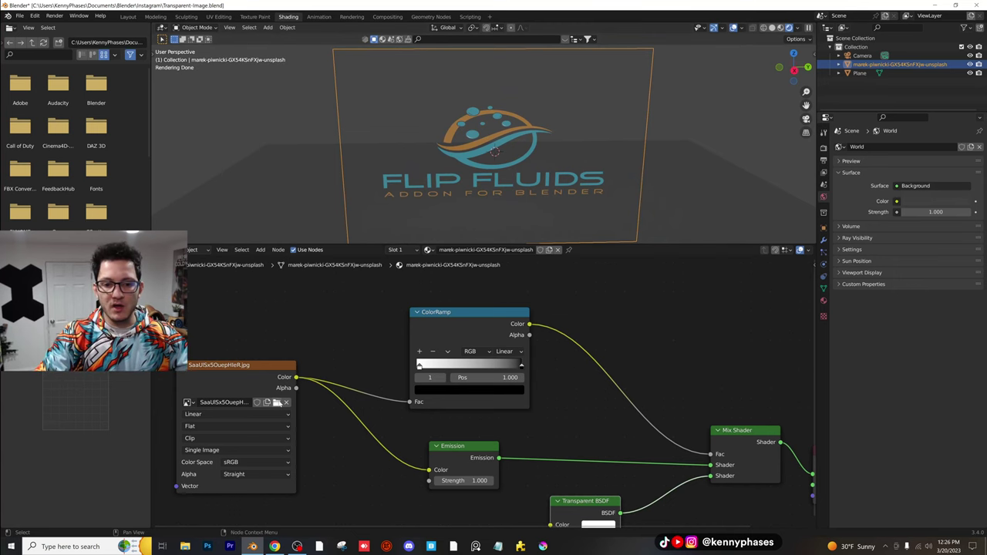
- Load Untitled-1.png, the watermark overlay text, into the Image Texture node
left_click(277, 402)
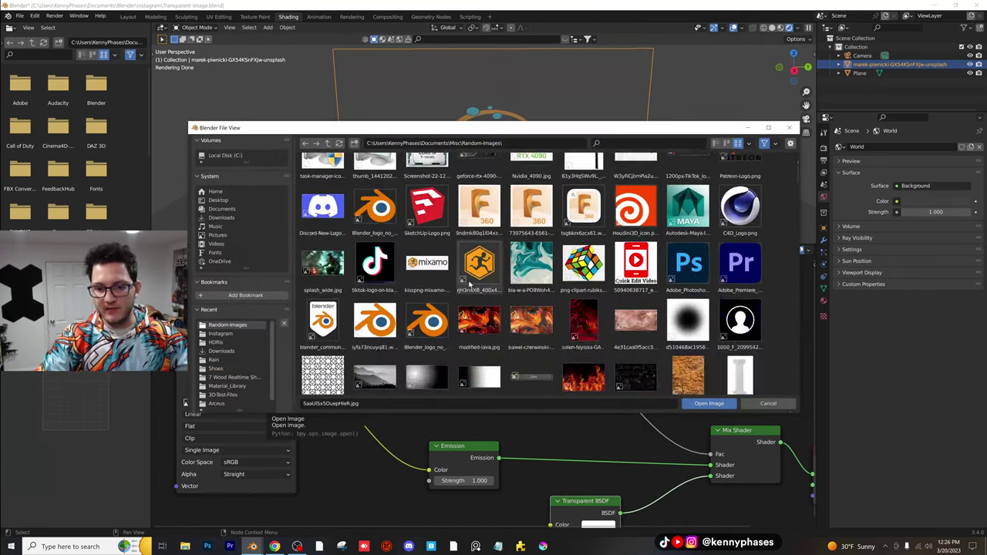
scroll(469, 284, "down", 1)
scroll(719, 281, "down", 2)
double_click(689, 245)
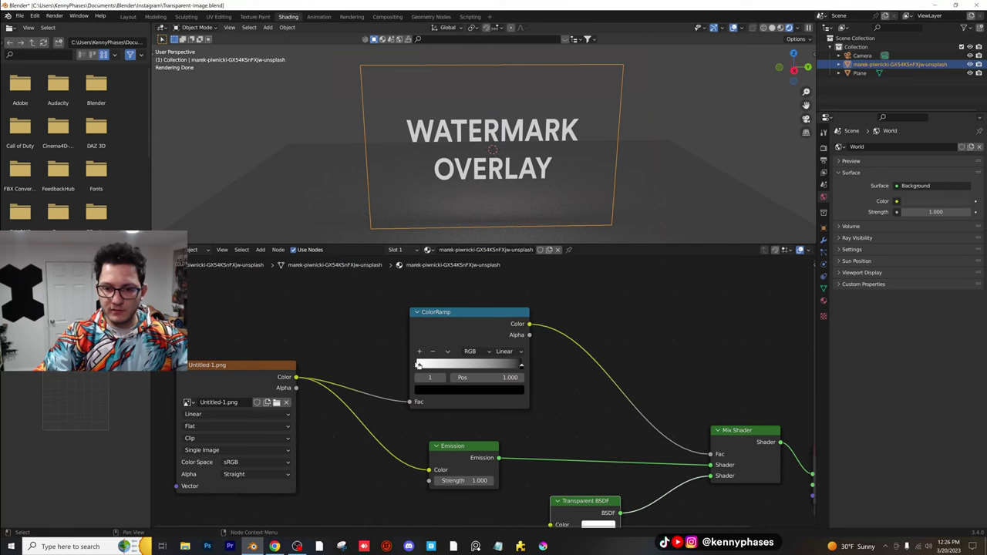
- Load the image of colorful swirling streaks on black into the Image Texture node and set the ColorRamp's black stop to 0.306
left_click(276, 402)
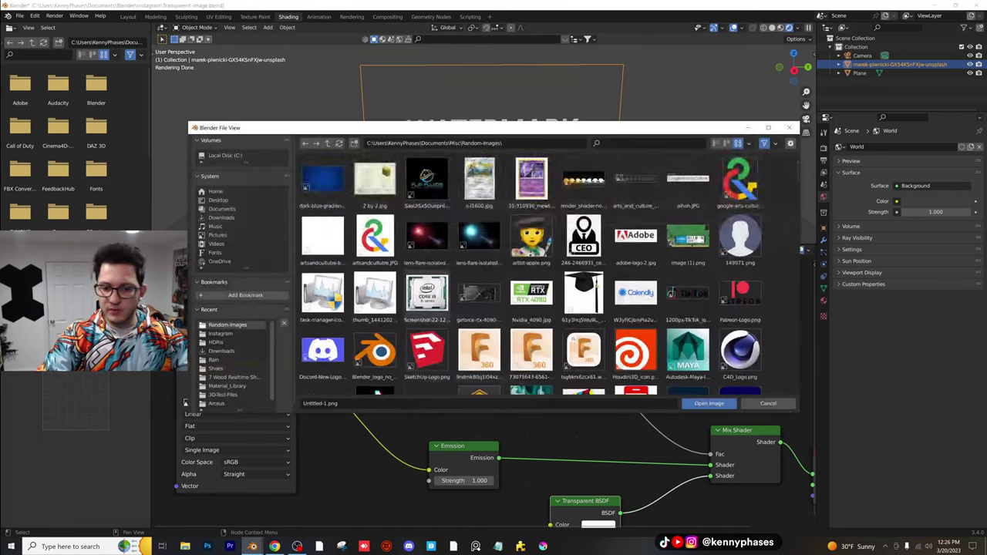
scroll(455, 347, "down", 10)
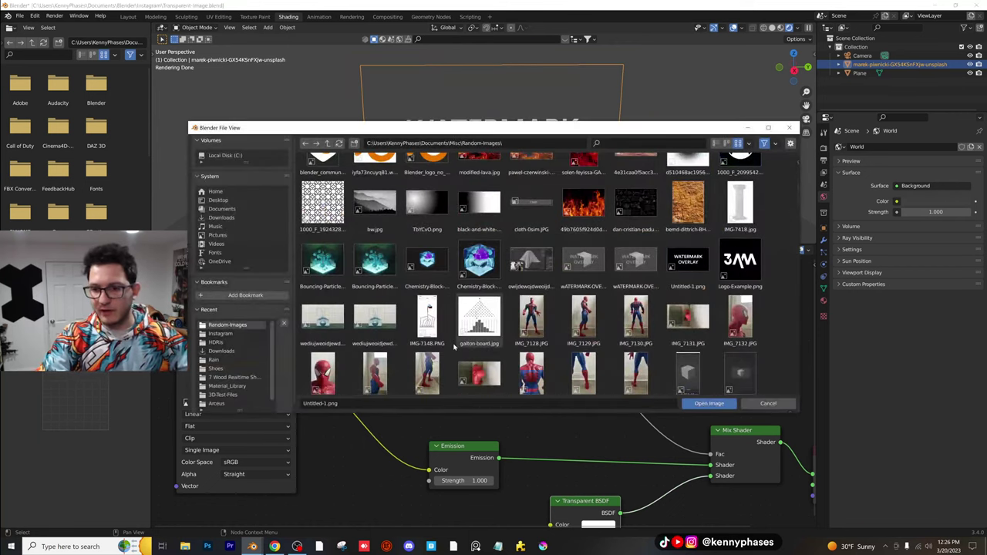
scroll(455, 347, "down", 12)
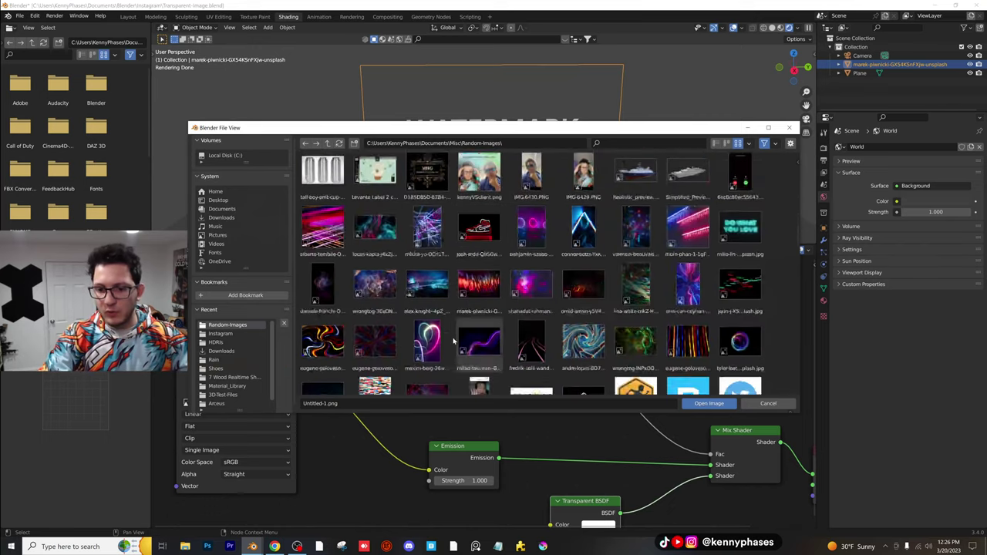
scroll(455, 343, "down", 1)
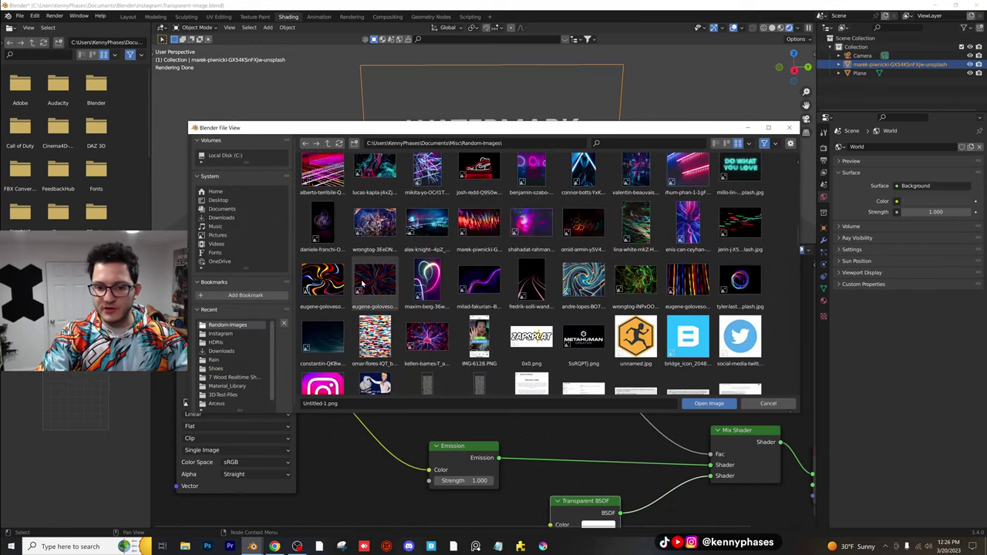
double_click(322, 280)
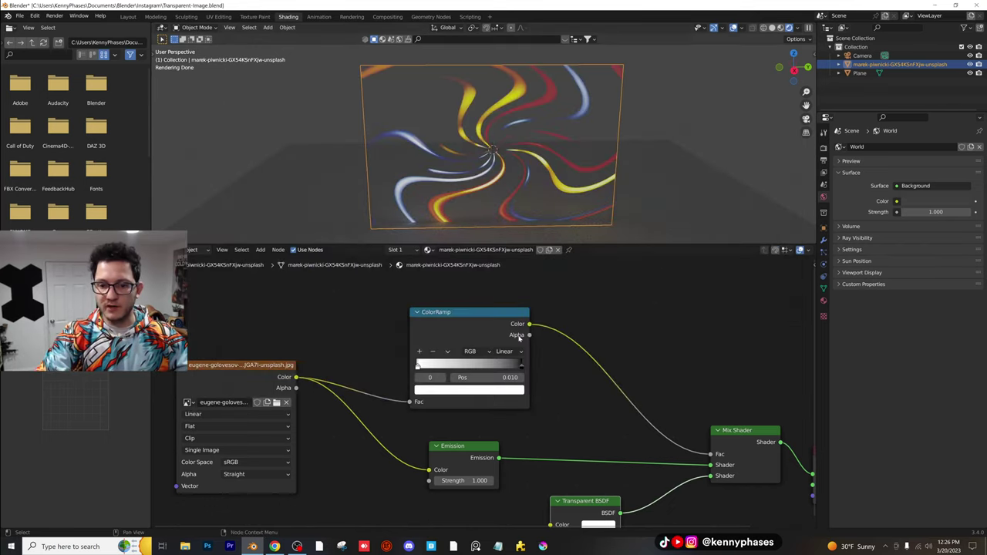
left_click_drag(519, 367, 463, 367)
scroll(540, 409, "down", 2)
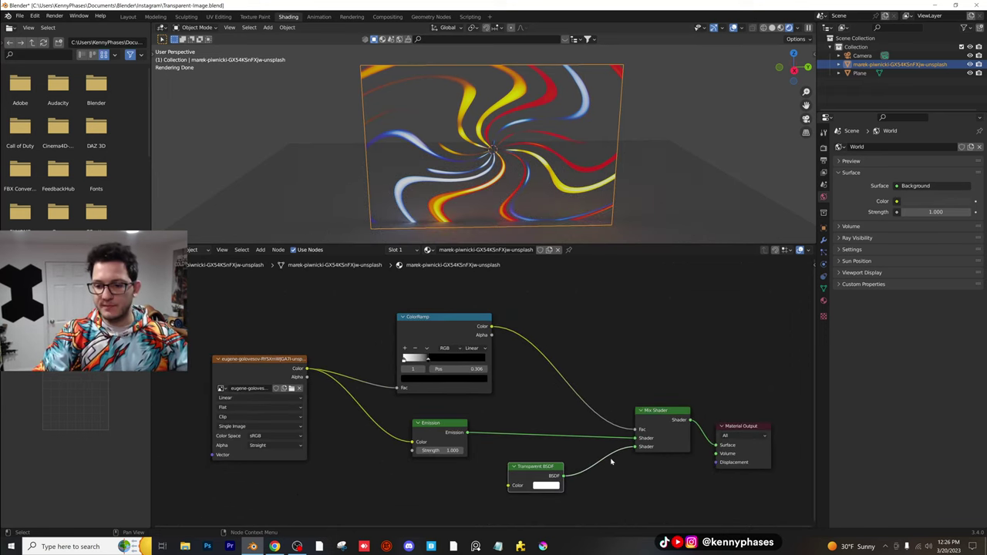
- Disconnect the Transparent BSDF from the Mix Shader's second Shader input to compare the result, and reconnect it
left_click_drag(626, 451, 583, 477)
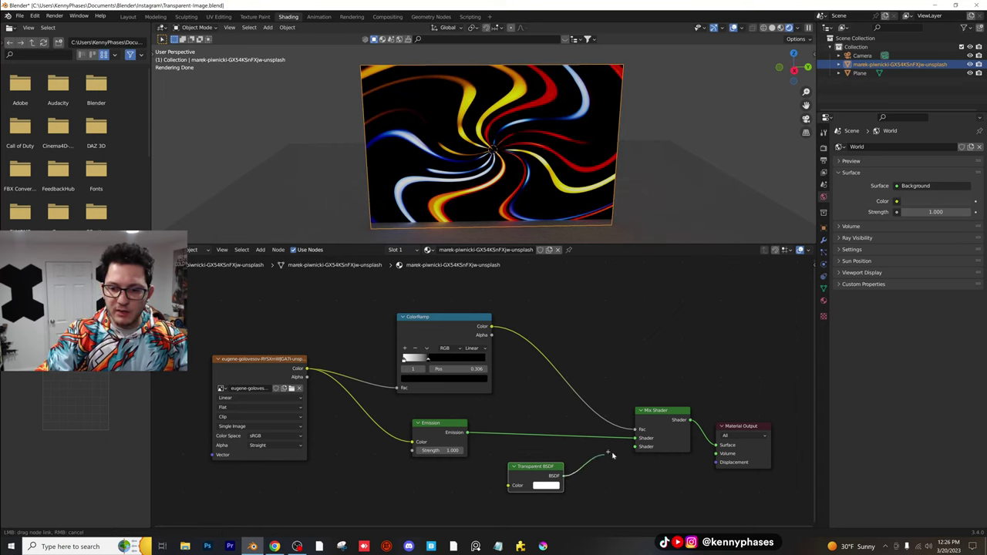
left_click_drag(643, 451, 641, 448)
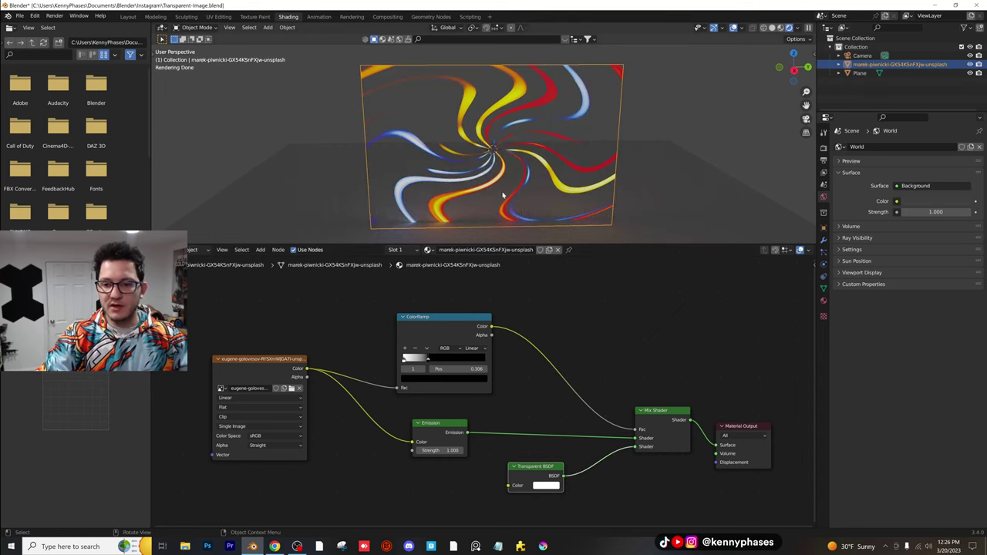
middle_click_drag(505, 192, 553, 171)
- Set the Emission node's strength to 4.900 and enlarge the 3D viewport area
left_click_drag(441, 450, 471, 450)
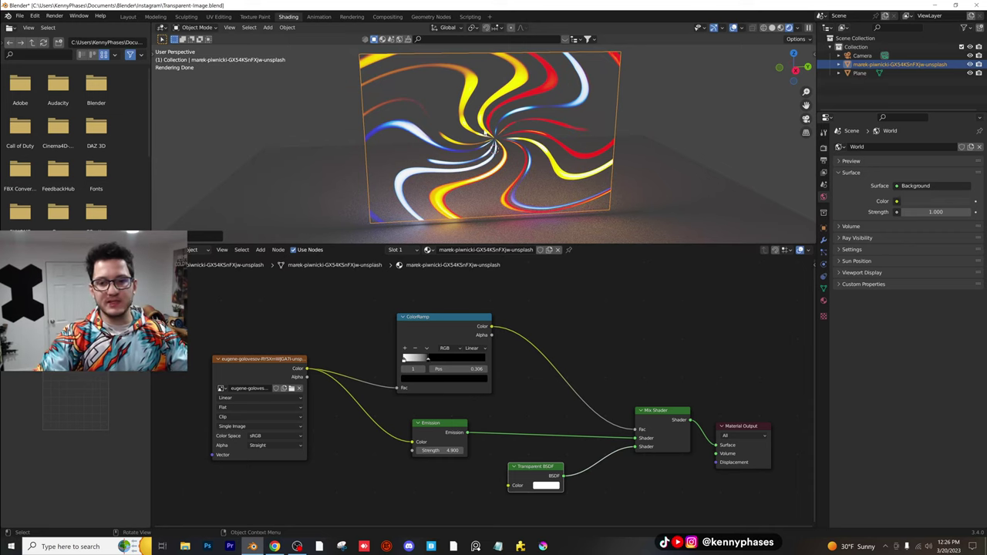
left_click_drag(592, 244, 590, 309)
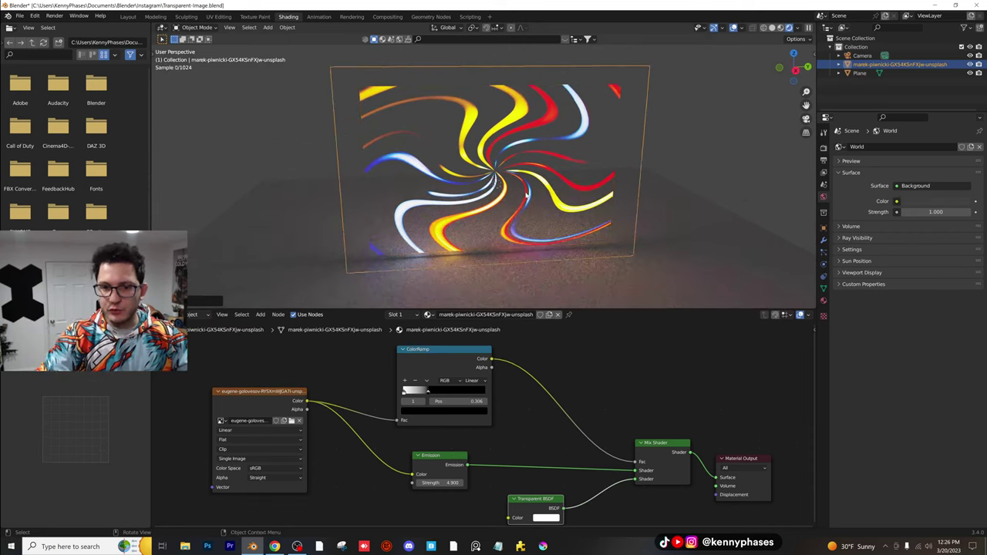
middle_click_drag(562, 202, 572, 189)
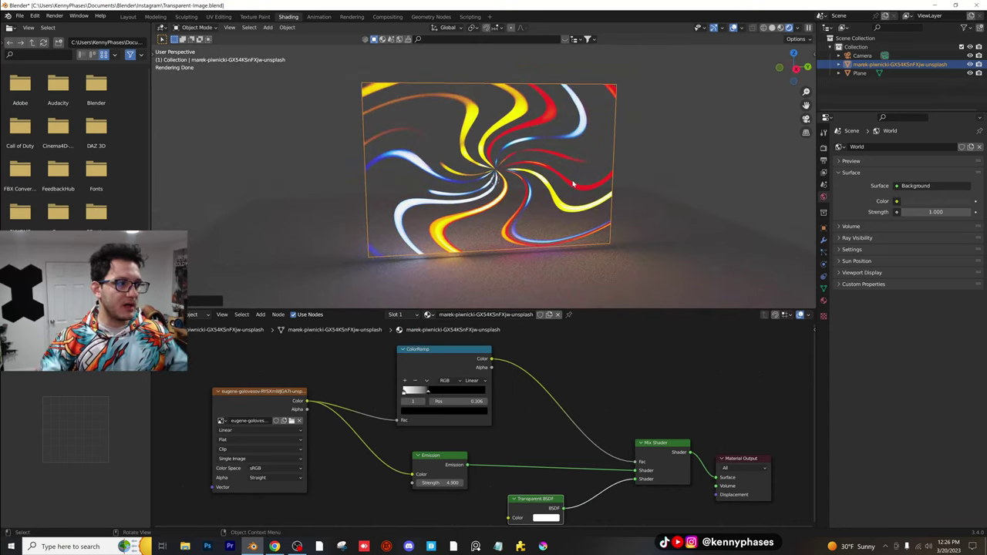
scroll(506, 220, "up", 2)
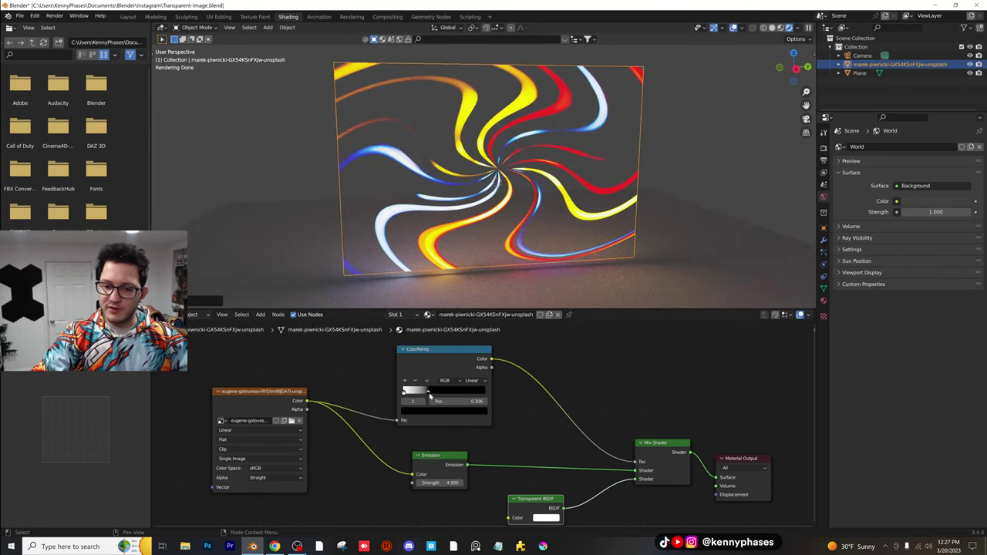
- Set the ColorRamp's white stop to 0.000 and load modified-lava.jpg into the Image Texture node
left_click_drag(429, 393, 287, 424)
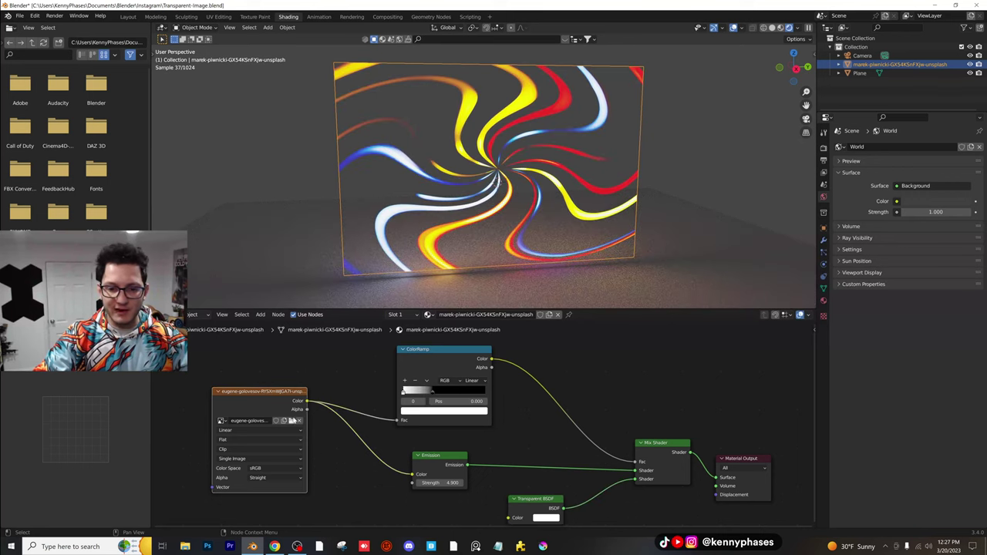
left_click(293, 421)
scroll(475, 244, "down", 5)
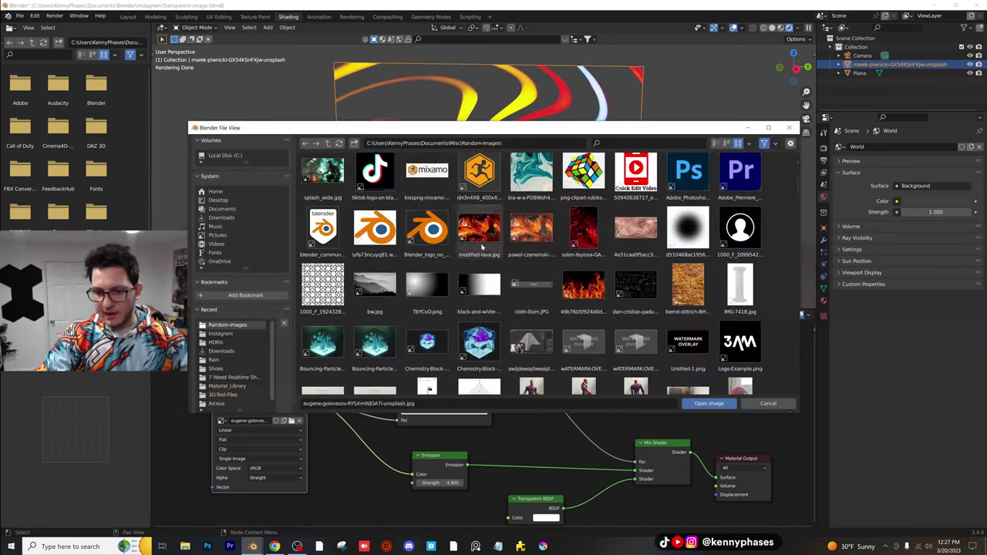
double_click(477, 228)
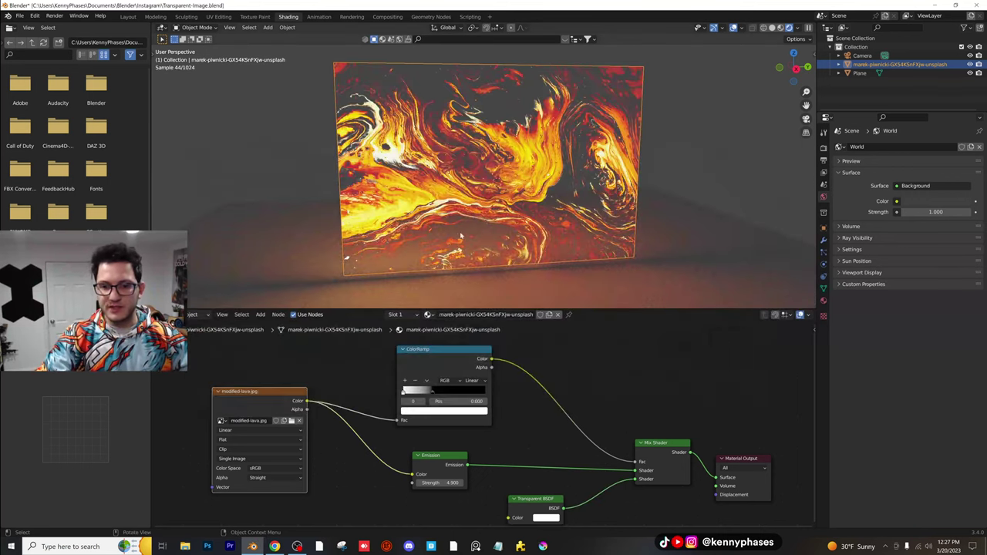
- Move the ColorRamp's black stop to 0.321 for the lava image
scroll(461, 227, "up", 3)
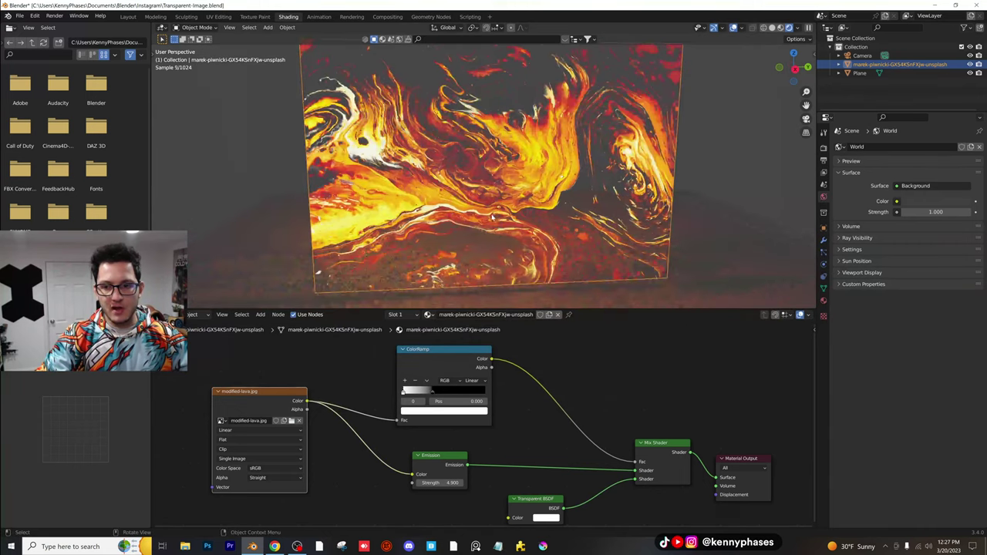
mouse_move(432, 392)
left_mouse_down()
mouse_move(483, 393)
mouse_move(423, 394)
left_mouse_up()
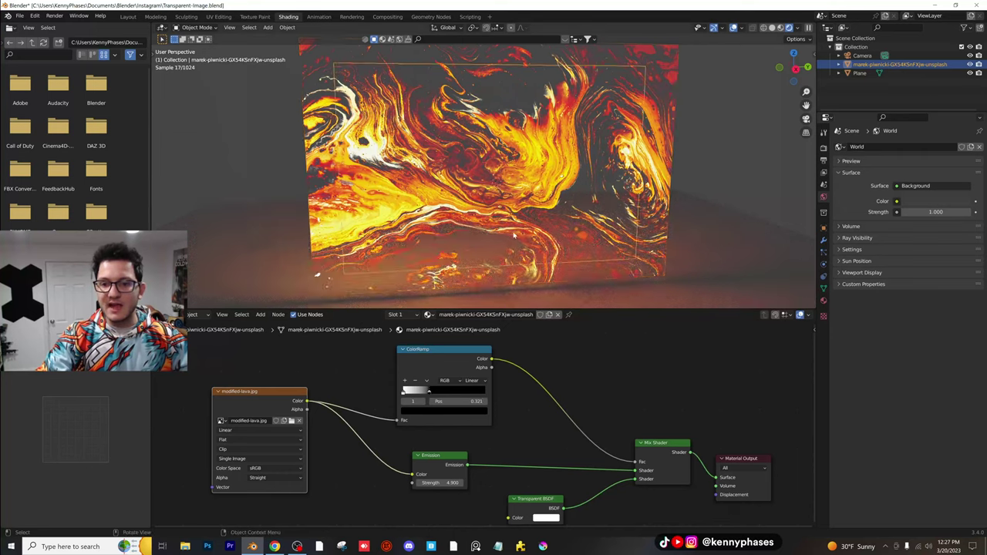
scroll(515, 235, "down", 2)
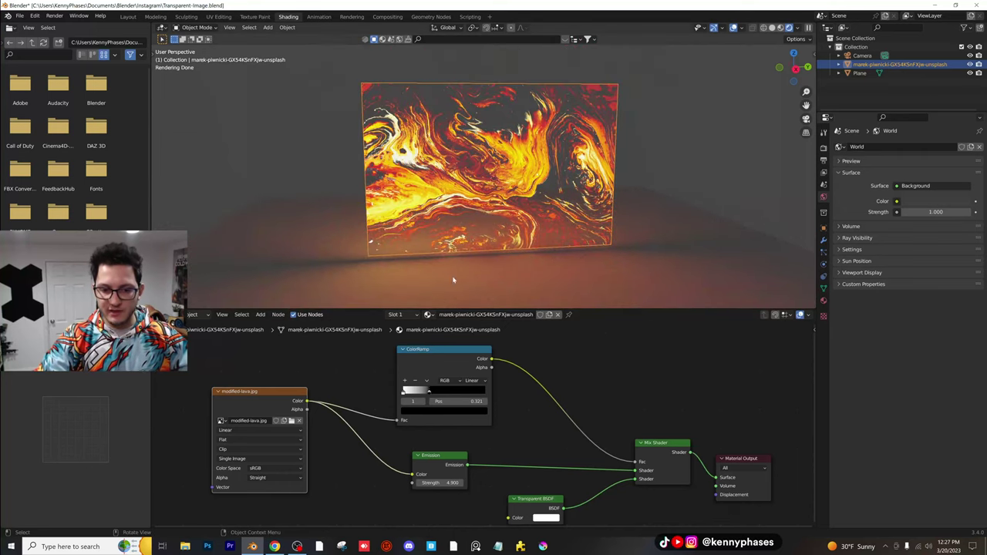
- Add a Musgrave Texture node to the left of the Image Texture node
scroll(431, 413, "down", 3)
middle_click_drag(370, 440, 472, 421)
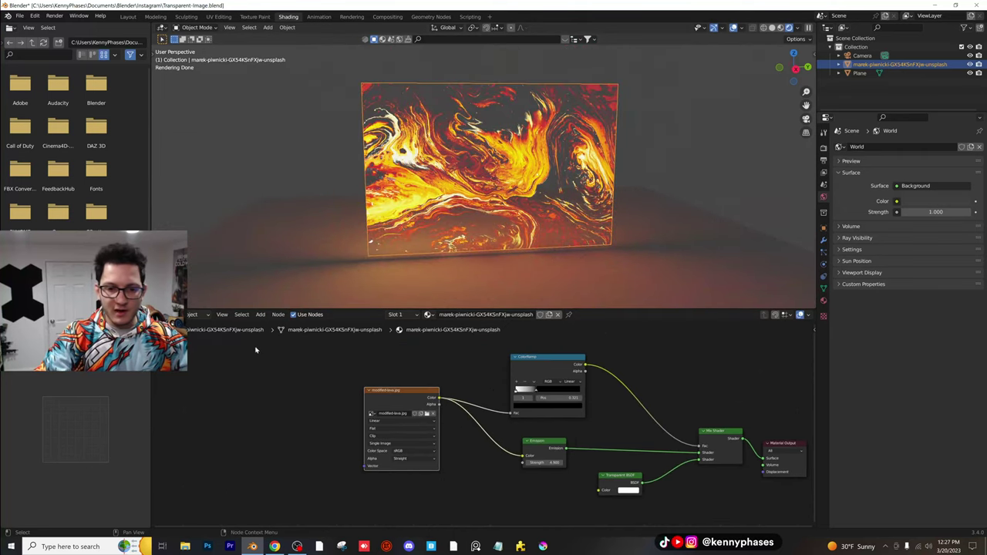
left_click(268, 324)
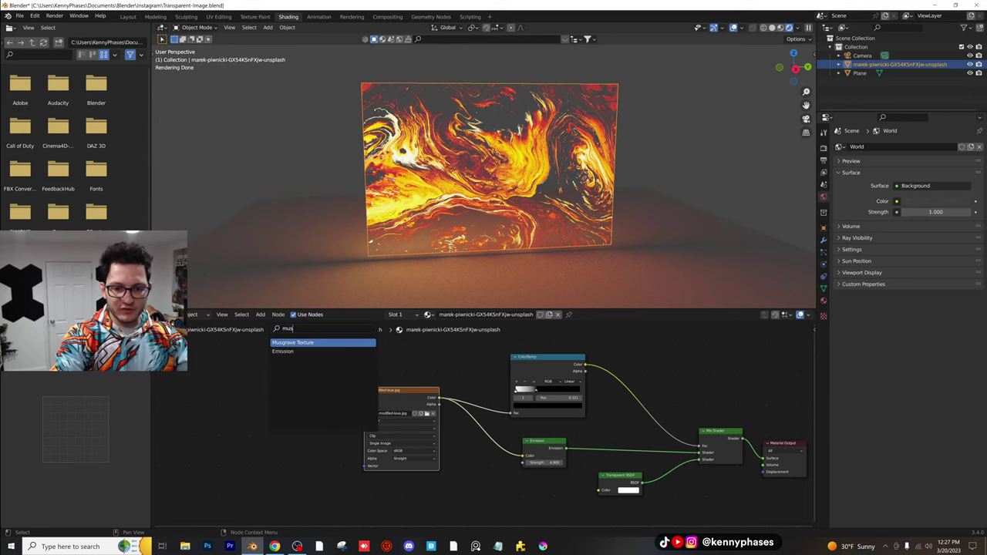
type("mus")
key("Return")
left_click(251, 395)
- Add a Texture Coordinate node to the left of the Musgrave Texture node
left_click(261, 315)
left_click(267, 324)
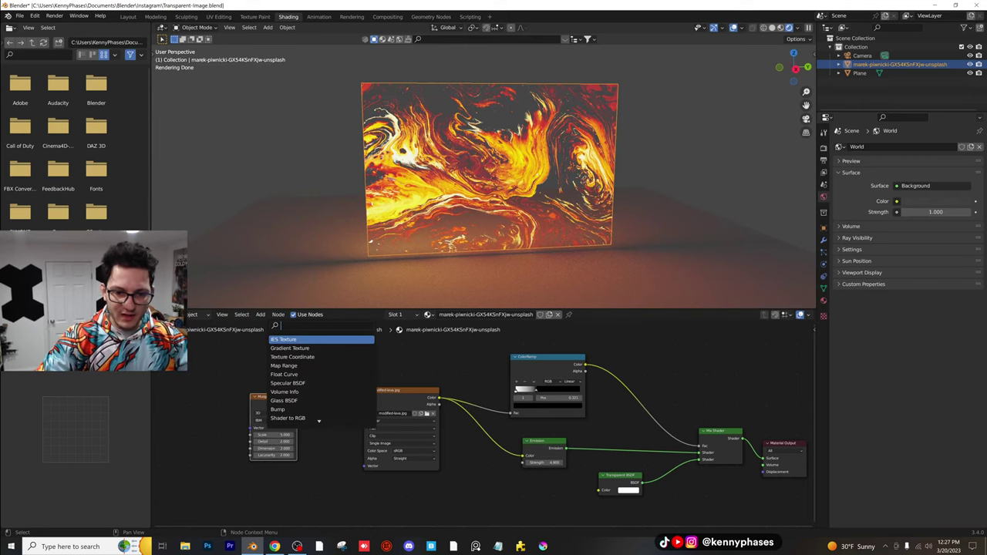
key("Return")
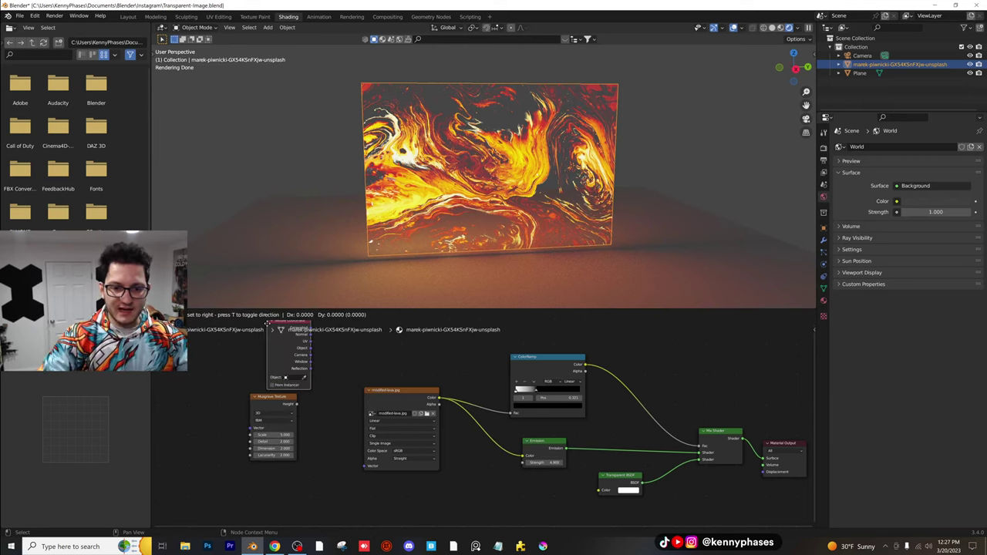
left_click(168, 385)
- Add a Mapping node between the Texture Coordinate and Musgrave Texture nodes
middle_click_drag(171, 387, 245, 389)
left_click(262, 317)
left_click(268, 324)
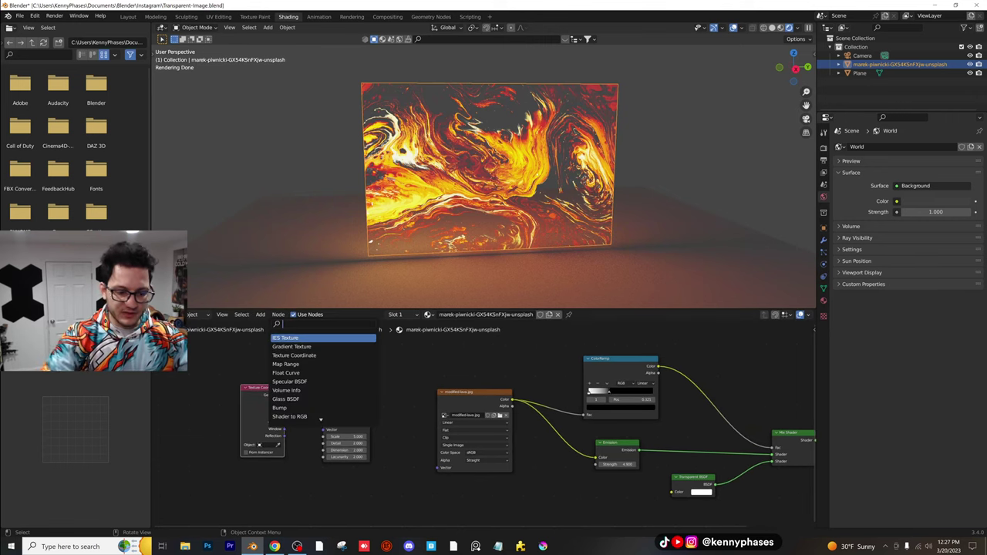
key("Return")
left_click(294, 390)
middle_click_drag(294, 390, 438, 379)
scroll(362, 397, "up", 3)
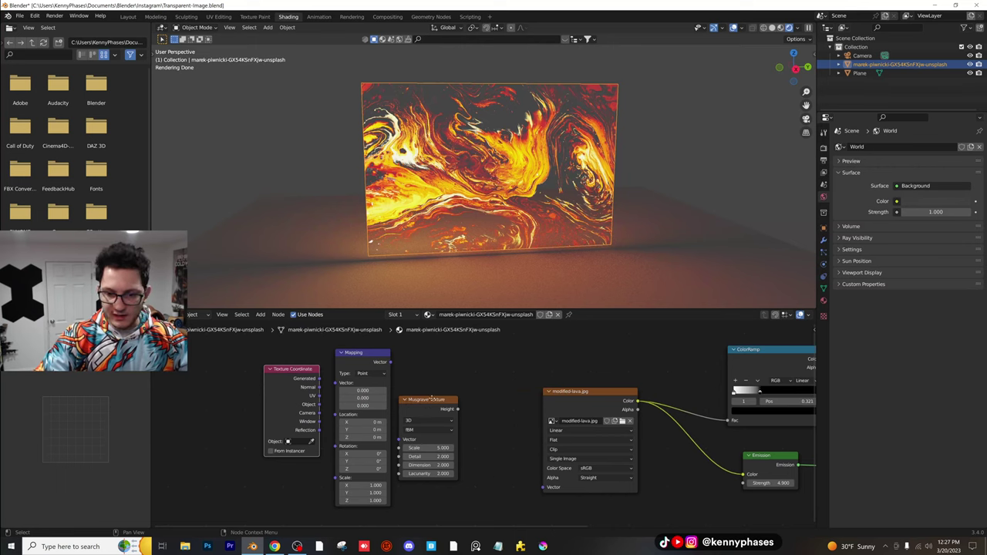
- Chain Texture Coordinate's Generated output through the Mapping and Musgrave Texture nodes into the Image Texture's Vector input
left_click_drag(442, 396, 472, 393)
left_click_drag(318, 378, 337, 382)
scroll(483, 427, "up", 1)
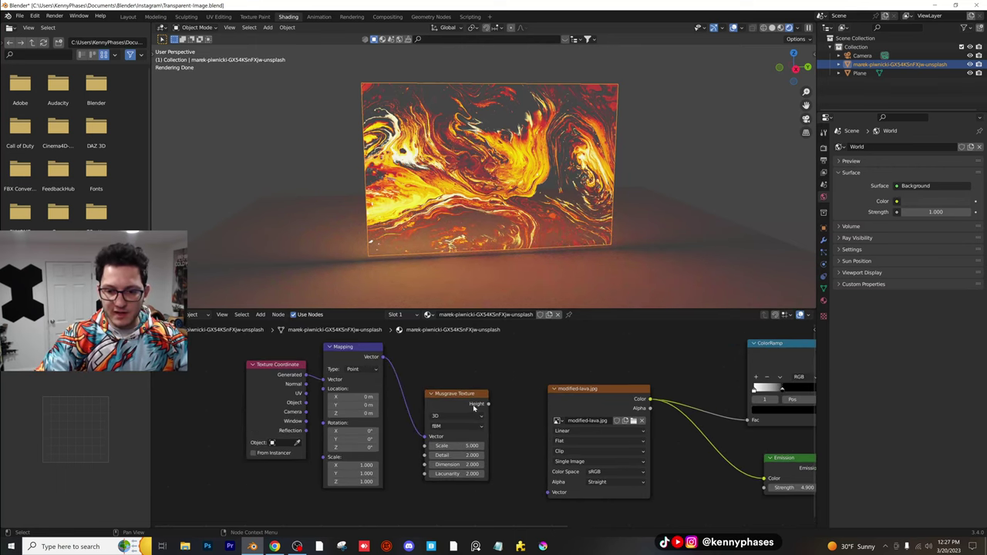
middle_click_drag(491, 410, 474, 403)
left_click_drag(531, 488, 532, 484)
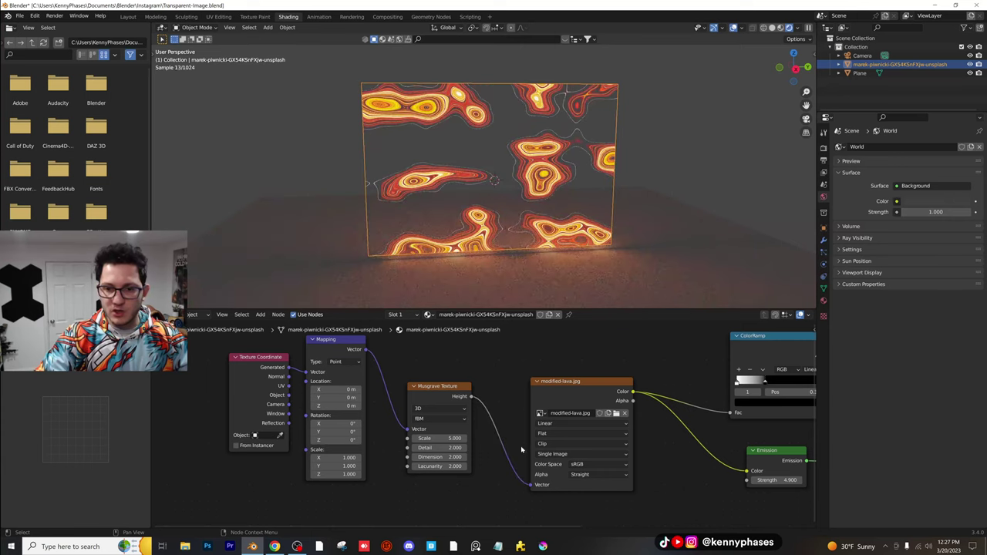
- Try different scales on the Musgrave Texture node, ending at 1.400, and inspect the pattern on the image plane
left_click_drag(447, 438, 413, 438)
scroll(550, 184, "up", 3)
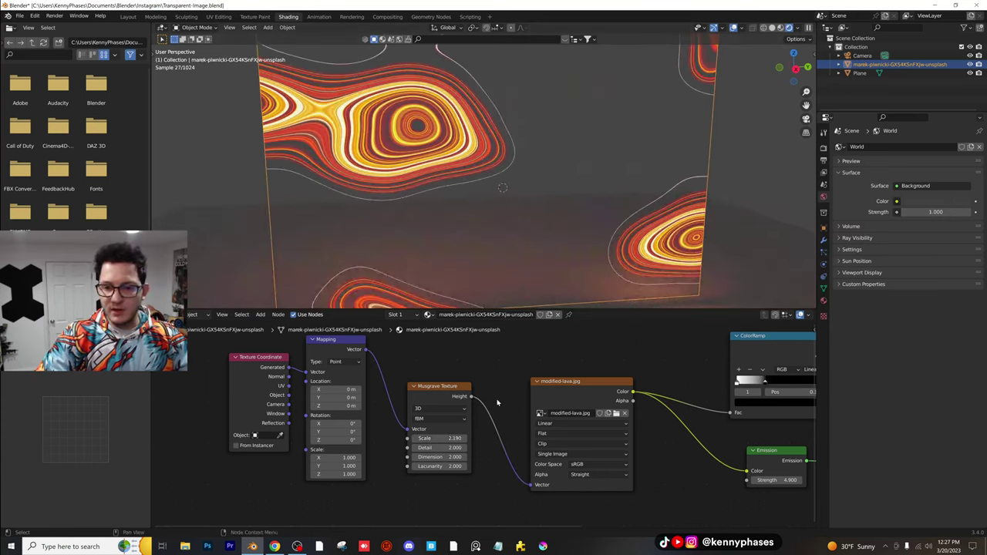
type(".7")
key("Return")
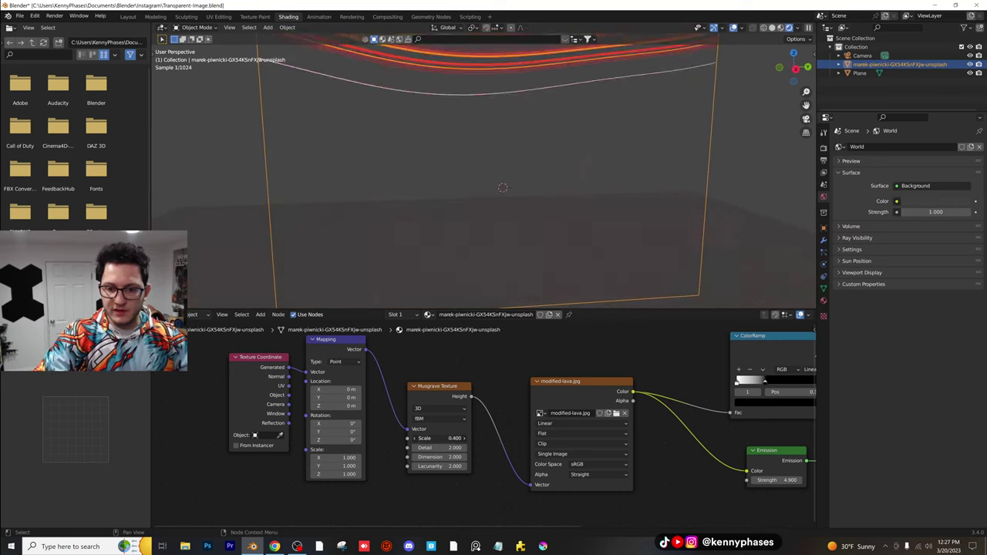
left_click_drag(438, 437, 434, 437)
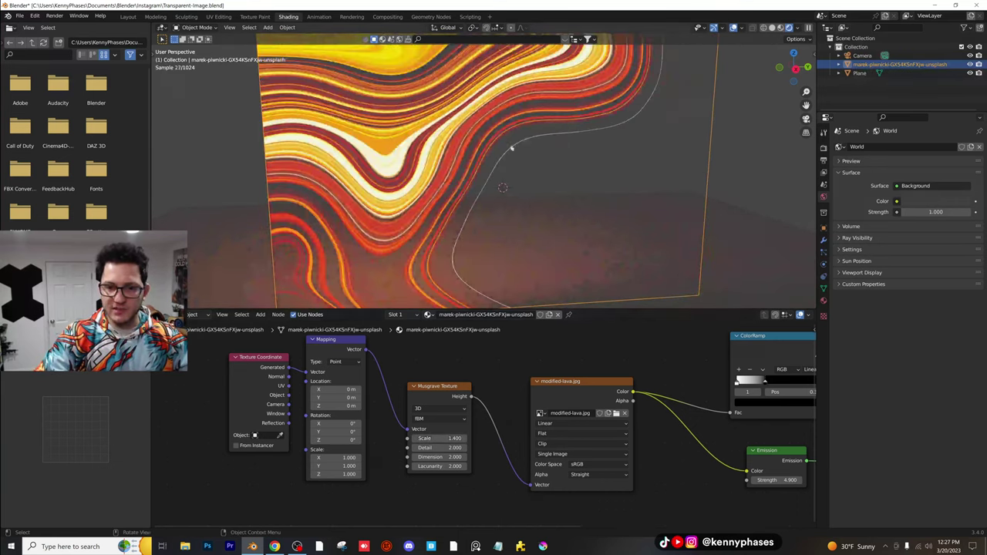
scroll(532, 142, "down", 1)
middle_click_drag(539, 147, 554, 210, "shift")
scroll(513, 187, "up", 1)
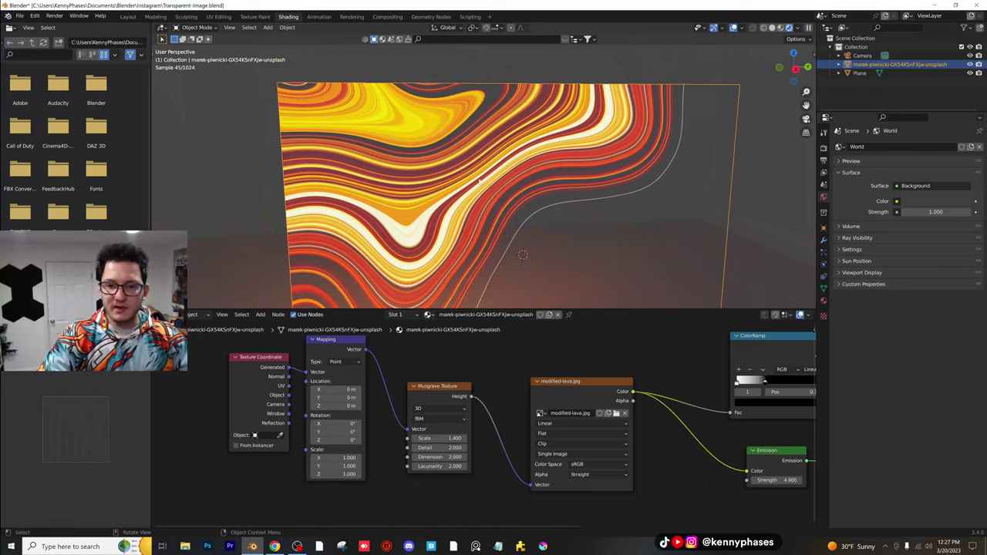
scroll(509, 204, "down", 2)
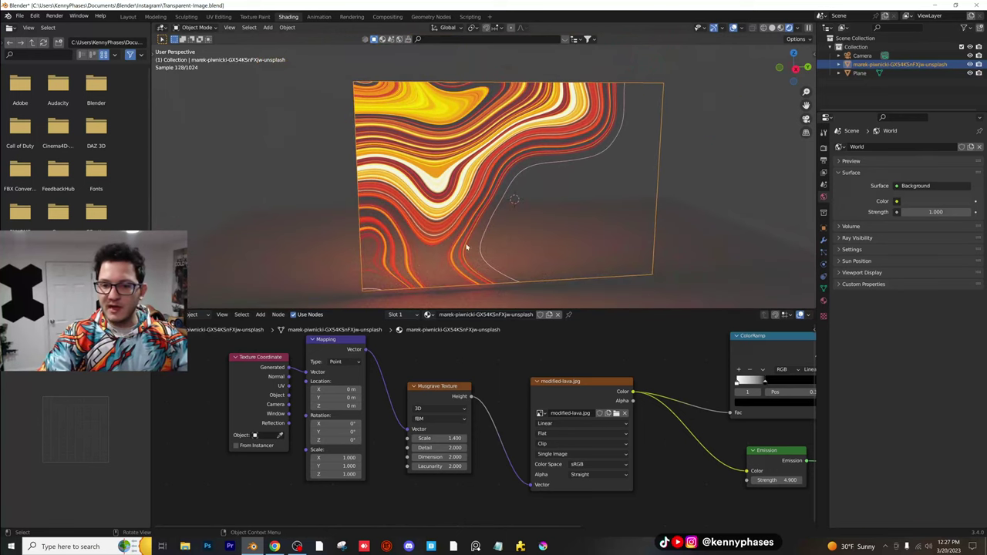
- Set the Mapping node's X rotation to -4.27° and enlarge the 3D viewport at the node editor's expense
mouse_move(337, 426)
left_mouse_down("shift")
mouse_move(359, 425)
mouse_move(324, 424)
mouse_move(342, 426)
left_mouse_up("shift")
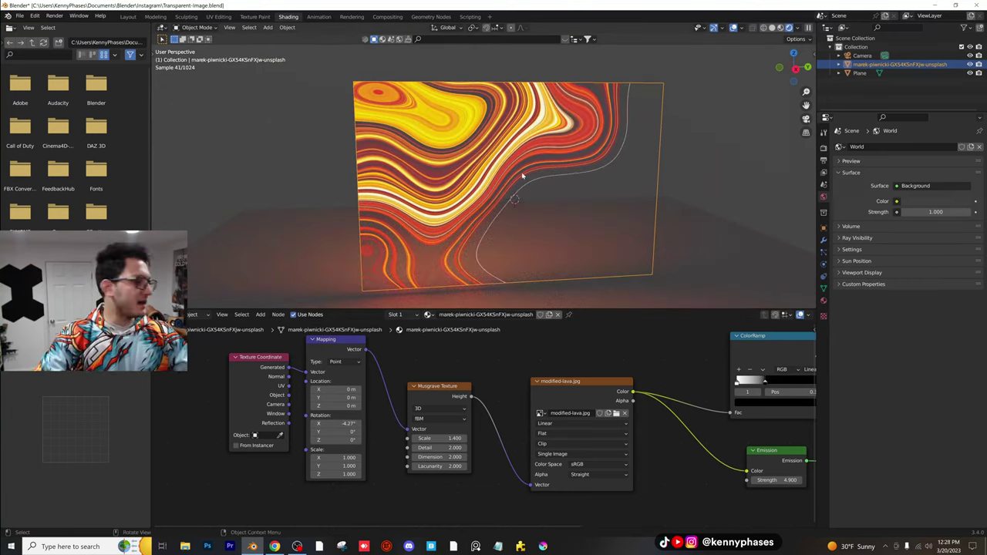
scroll(532, 199, "up", 1)
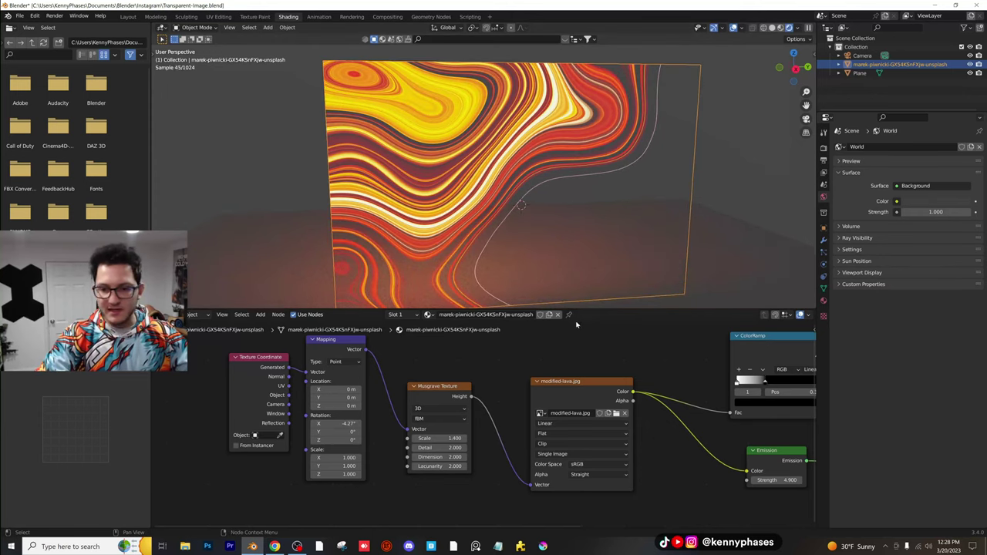
left_click_drag(588, 309, 588, 396)
scroll(497, 447, "down", 1)
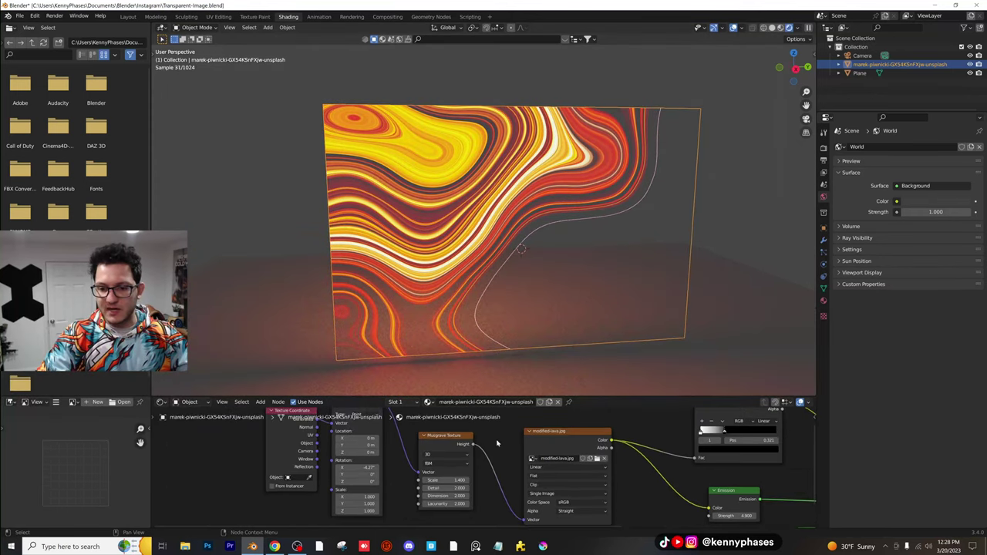
- Load the dark monochrome pattern image from the Random-Images folder into the Image Texture node
left_click(596, 459)
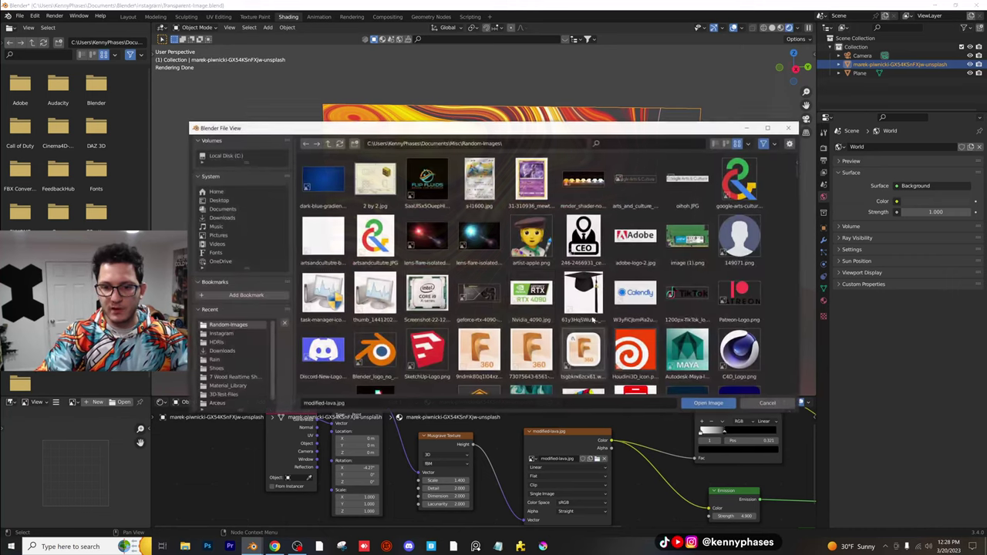
scroll(529, 276, "down", 5)
scroll(527, 274, "down", 3)
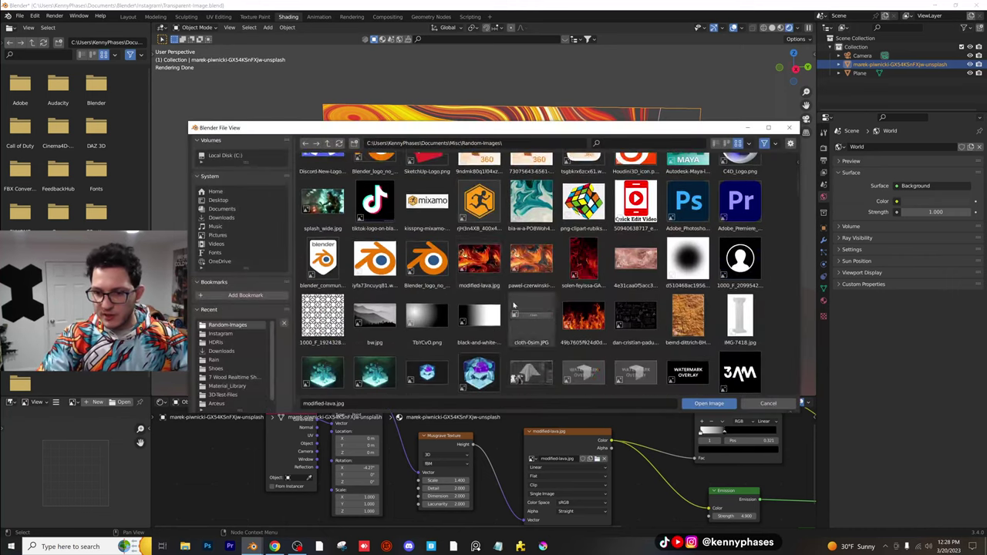
double_click(635, 245)
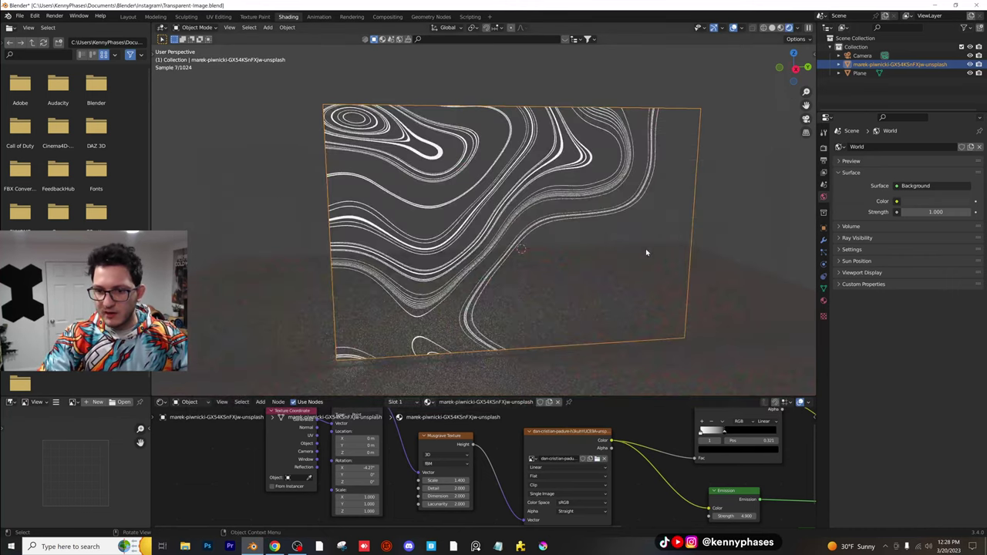
- Load the black image with red and green streaks into the Image Texture node and set the Musgrave scale to -2.700
left_click(603, 460)
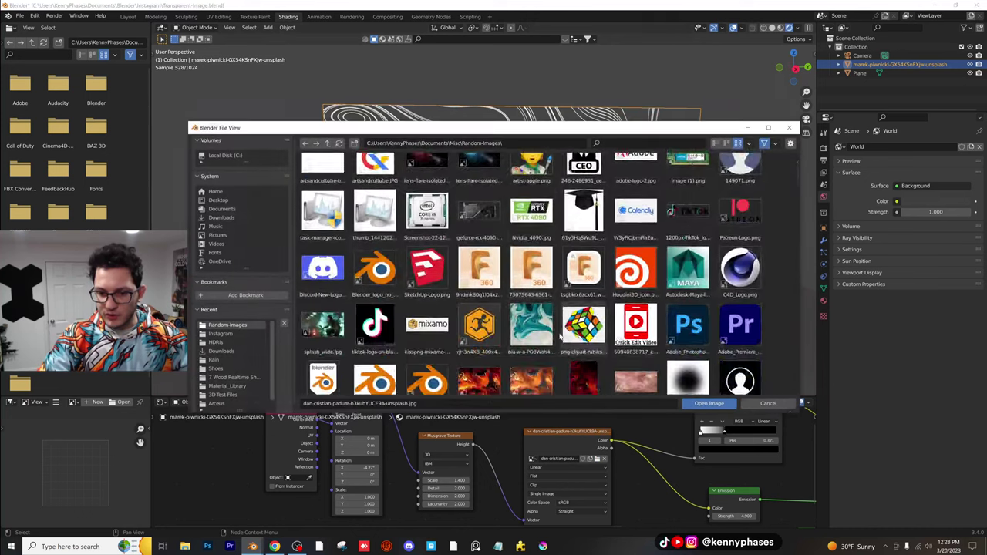
scroll(531, 275, "down", 6)
scroll(433, 296, "down", 15)
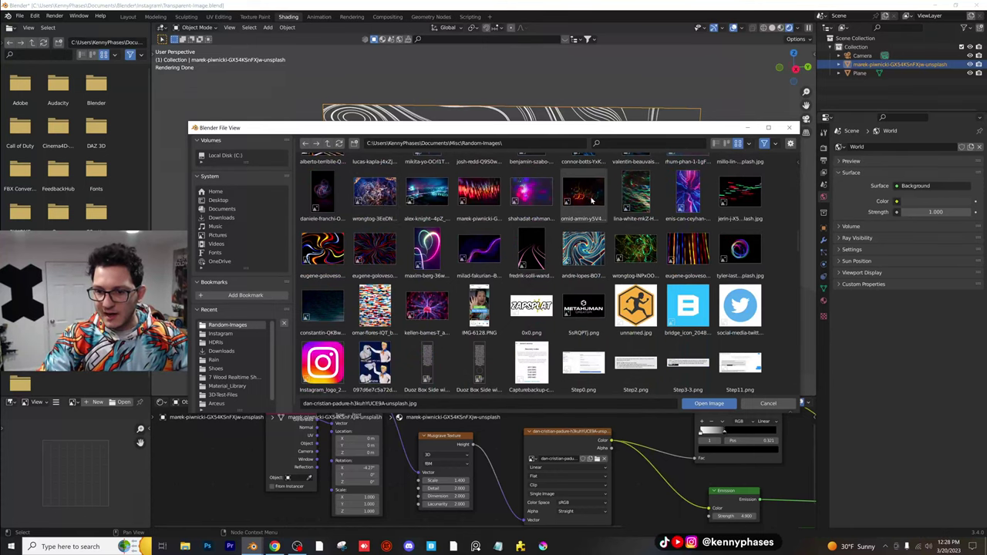
double_click(740, 193)
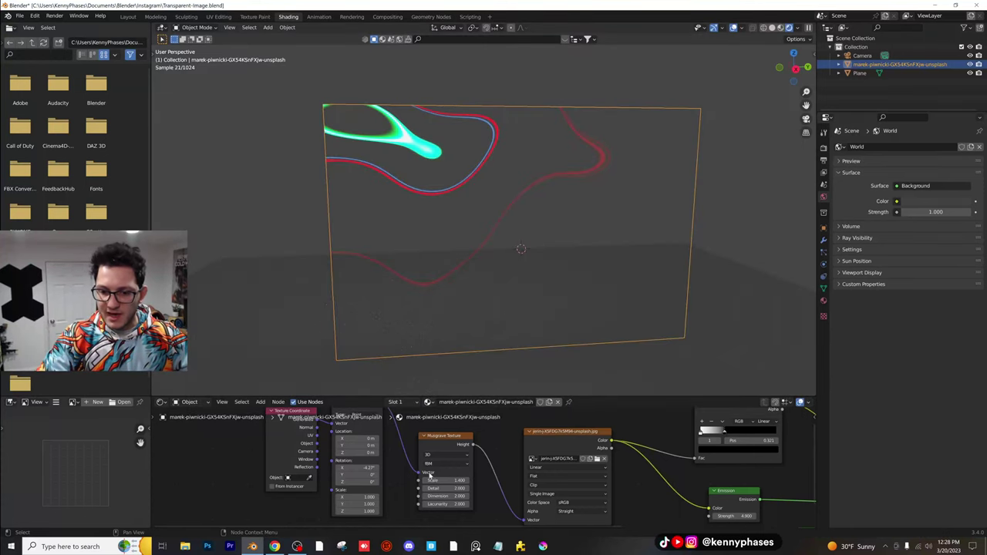
left_click_drag(442, 480, 478, 480)
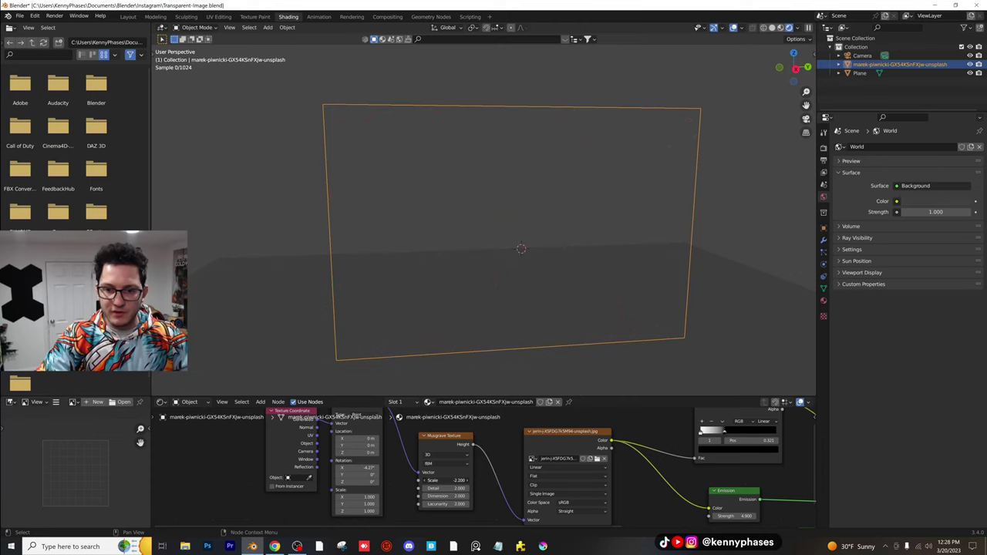
- Replace the Image Texture's picture with the gears photo from the Random-Images folder and set the Musgrave scale to -5.300
left_click(604, 458)
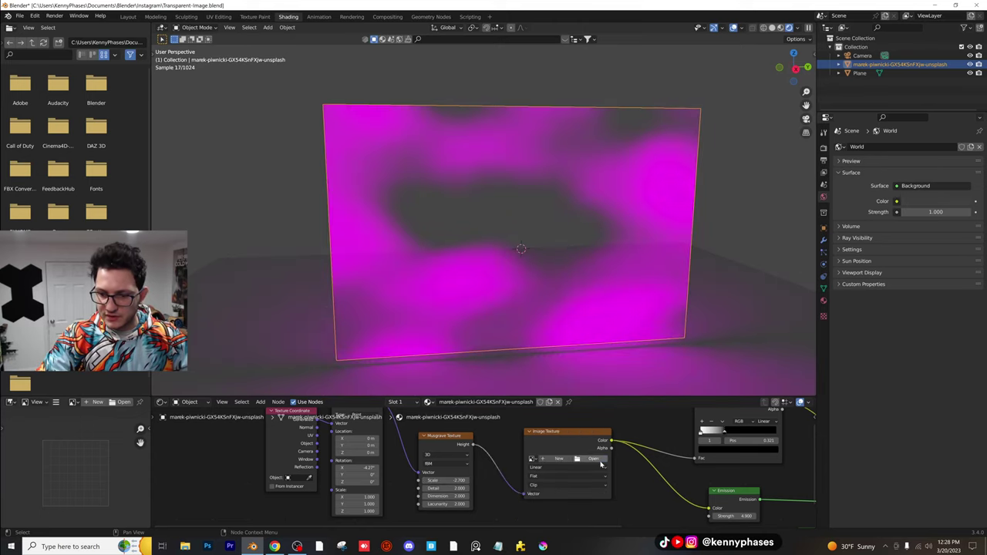
left_click(593, 459)
scroll(703, 294, "down", 8)
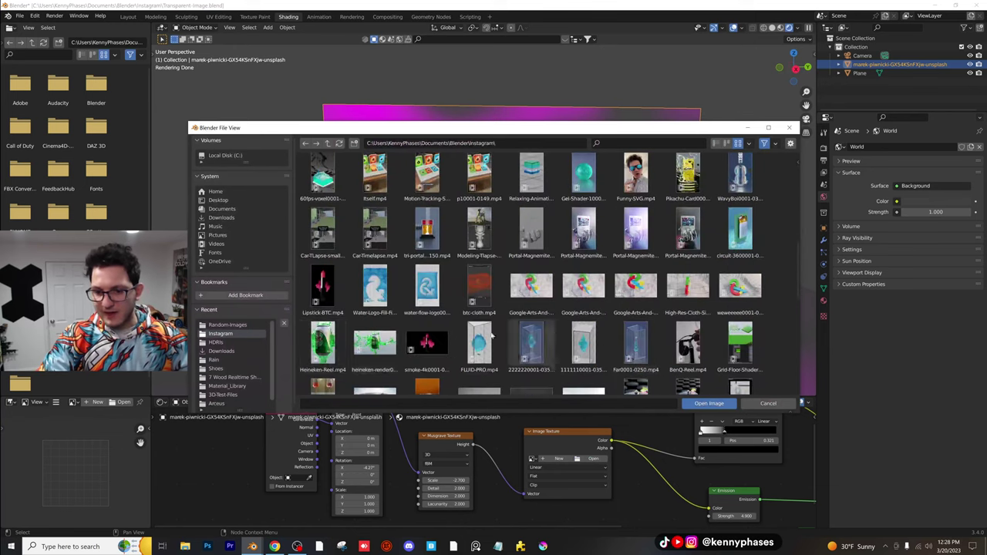
left_click(233, 327)
scroll(616, 278, "down", 4)
scroll(616, 279, "down", 2)
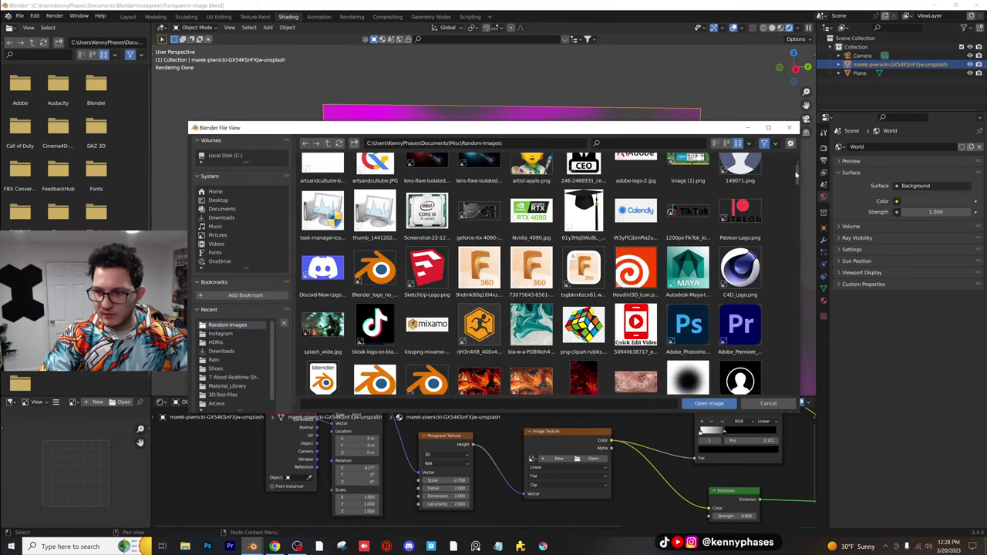
left_click_drag(796, 175, 787, 341)
left_click(585, 245)
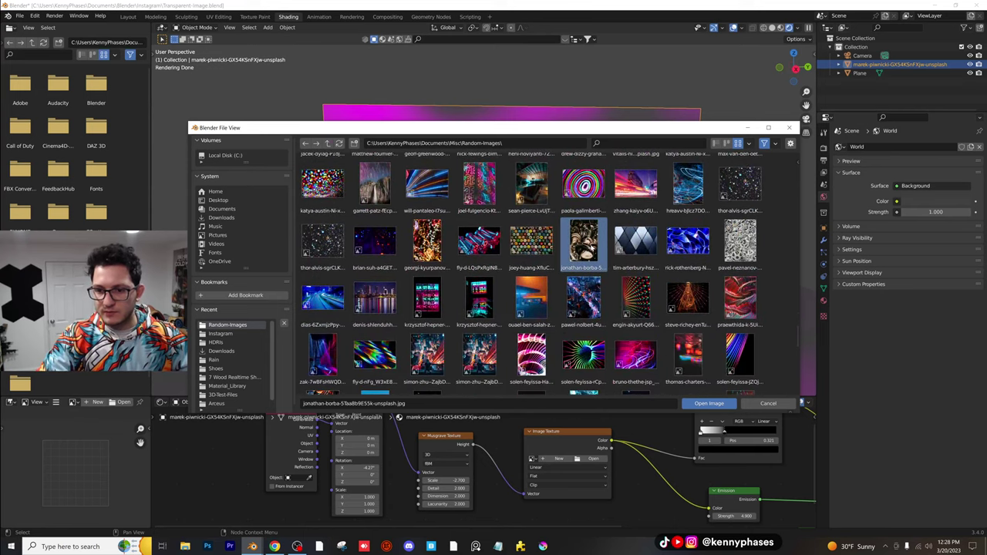
double_click(588, 247)
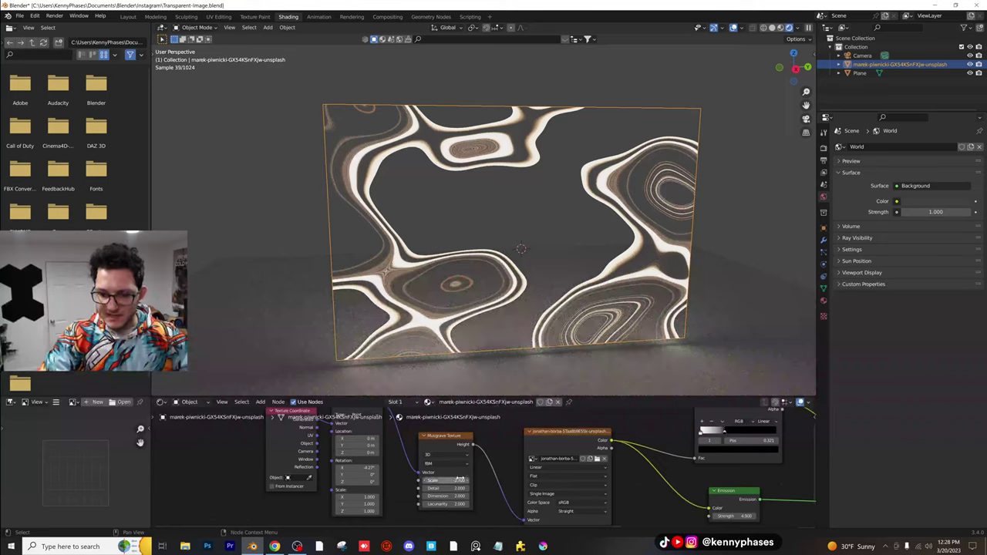
mouse_move(446, 480)
left_mouse_down()
mouse_move(401, 480)
mouse_move(440, 480)
left_mouse_up()
- Disconnect the Musgrave Texture's Height from the Image Texture's Vector input to compare the undistorted gears photo, and reconnect it
middle_click_drag(521, 481, 517, 471)
left_click_drag(490, 515, 540, 412)
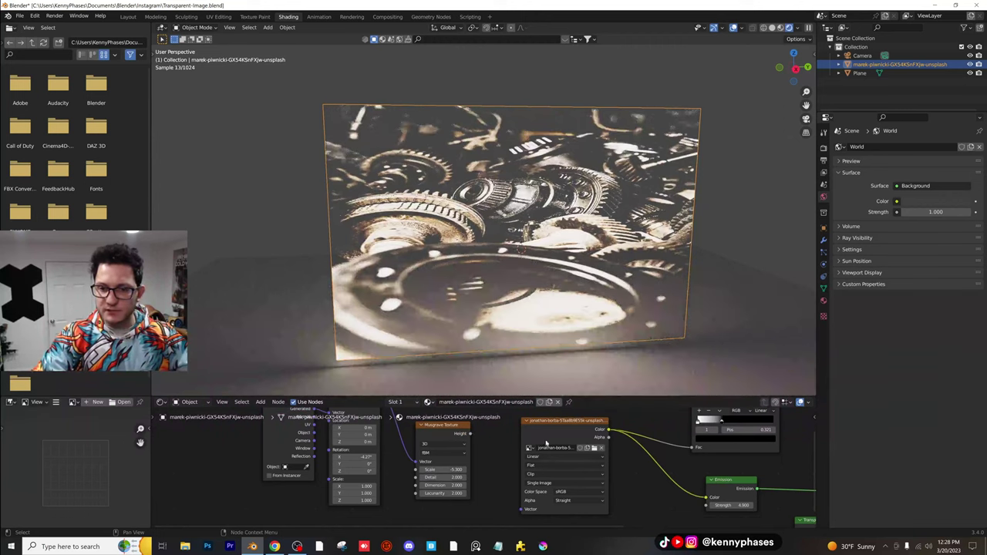
mouse_move(471, 435)
left_mouse_down()
mouse_move(524, 516)
mouse_move(522, 500)
left_mouse_up()
- Load the purple neon-line image into the Image Texture node and set the Musgrave scale to -0.900
left_click(594, 438)
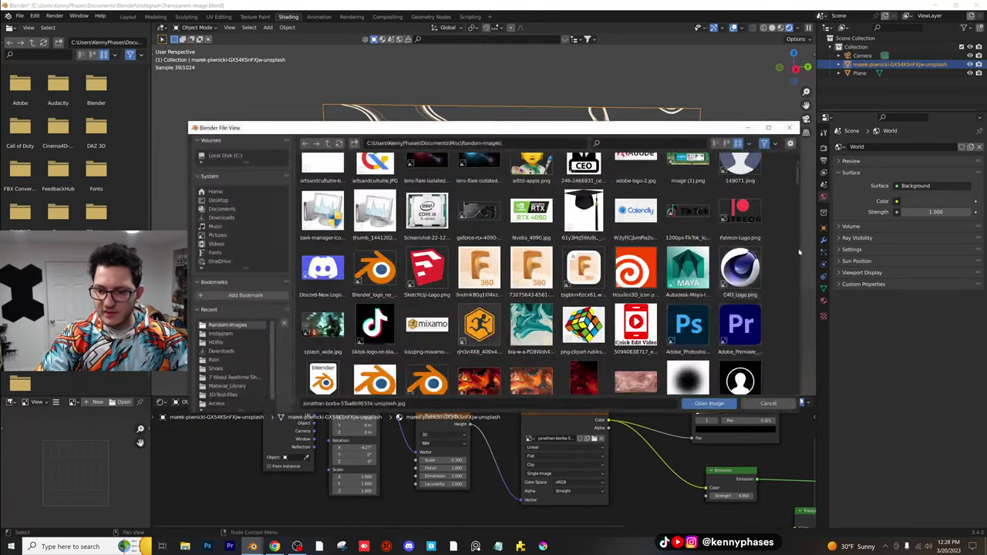
left_click_drag(799, 180, 799, 364)
scroll(474, 244, "up", 2)
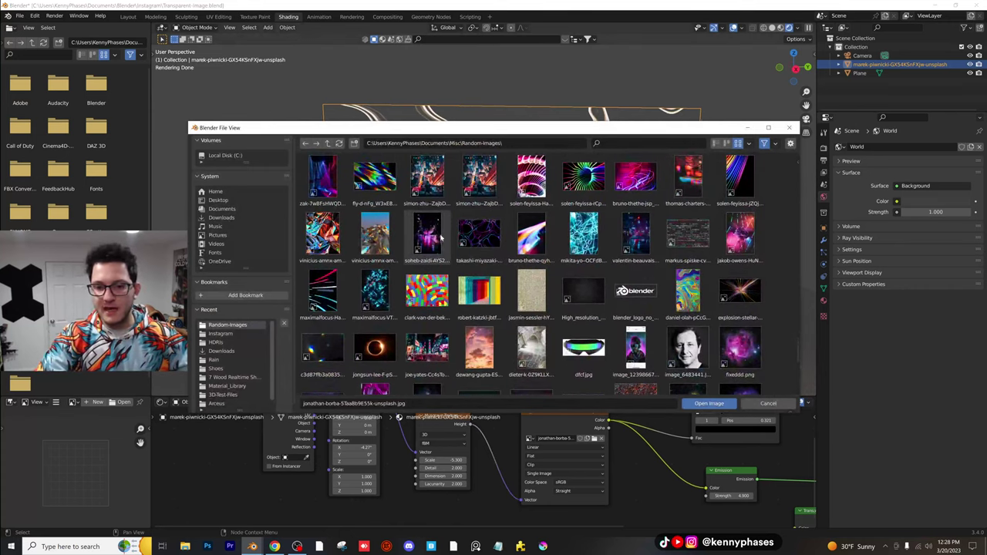
double_click(486, 236)
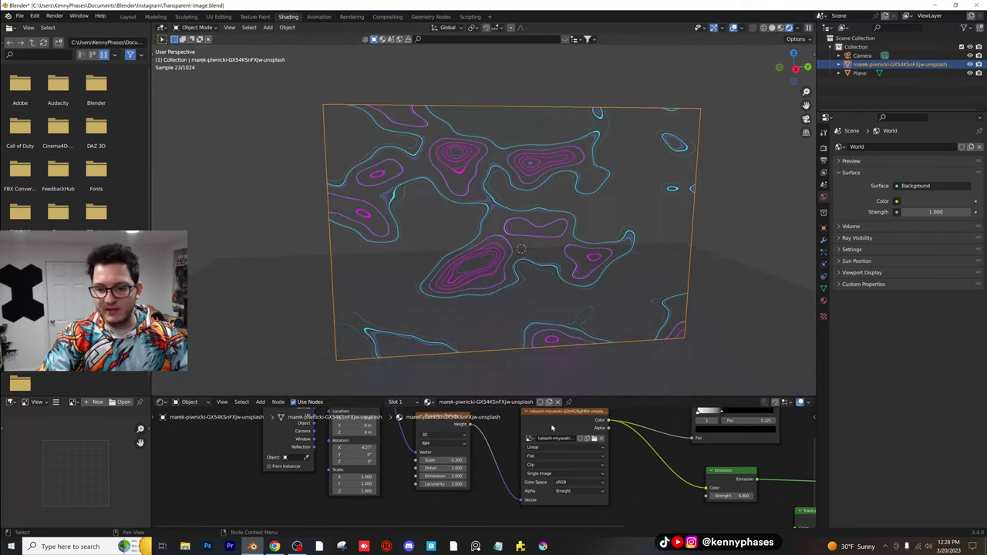
scroll(485, 466, "up", 1)
left_click_drag(447, 460, 516, 459)
scroll(552, 215, "down", 1)
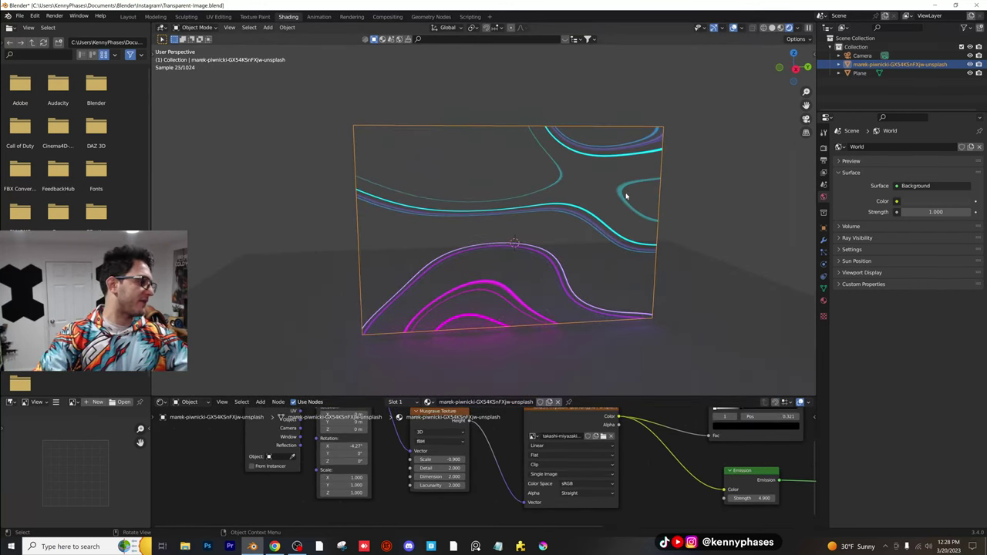
- Set the Musgrave Texture's scale to 2.200 and the ColorRamp's black stop to 0.326
scroll(586, 196, "up", 2)
middle_click_drag(586, 196, 581, 216)
scroll(608, 234, "down", 1)
left_click_drag(440, 459, 347, 459)
middle_click_drag(444, 457, 421, 480)
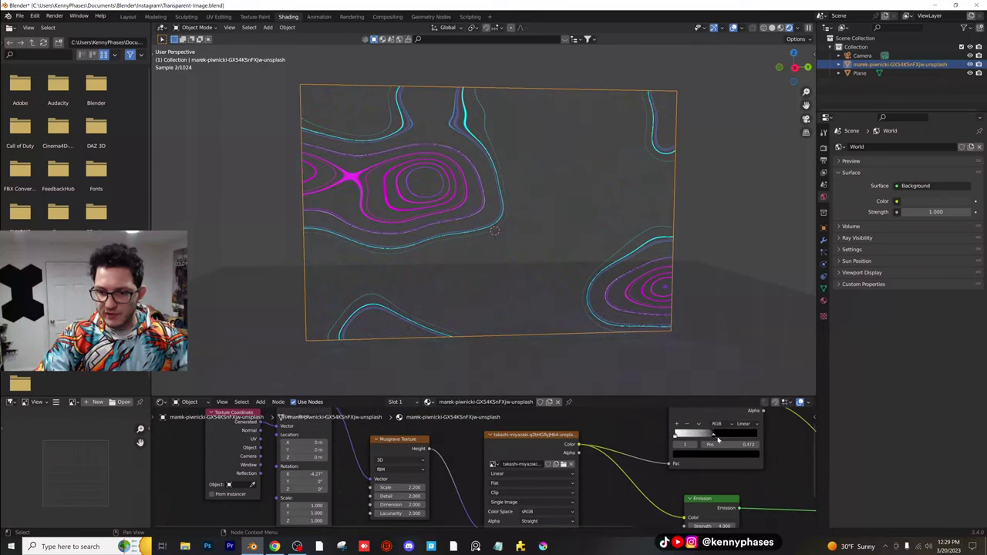
scroll(548, 263, "down", 3)
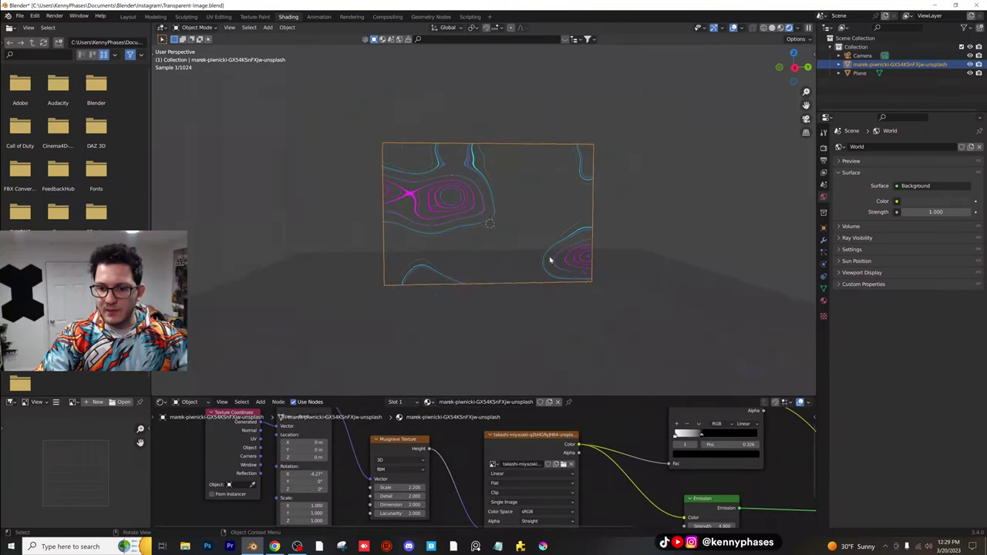
middle_click_drag(548, 263, 542, 275)
- Load the program-code screen photo from the Random-Images folder into the Image Texture node
left_click(564, 465)
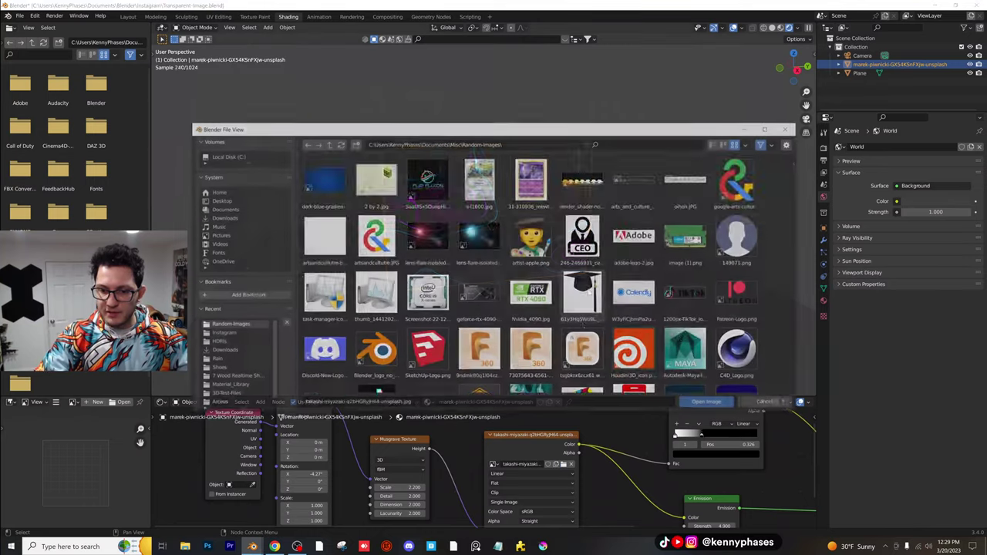
left_click_drag(799, 180, 785, 364)
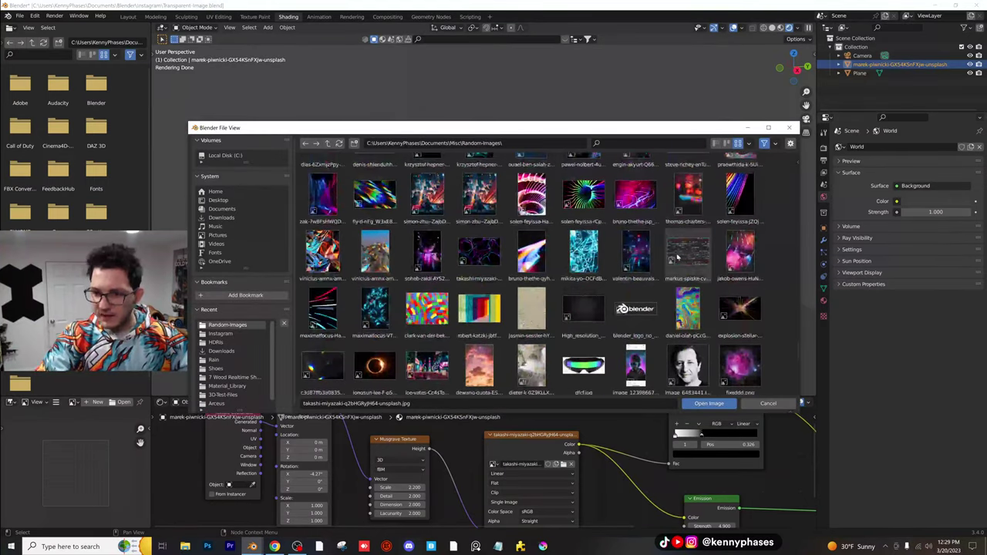
double_click(687, 258)
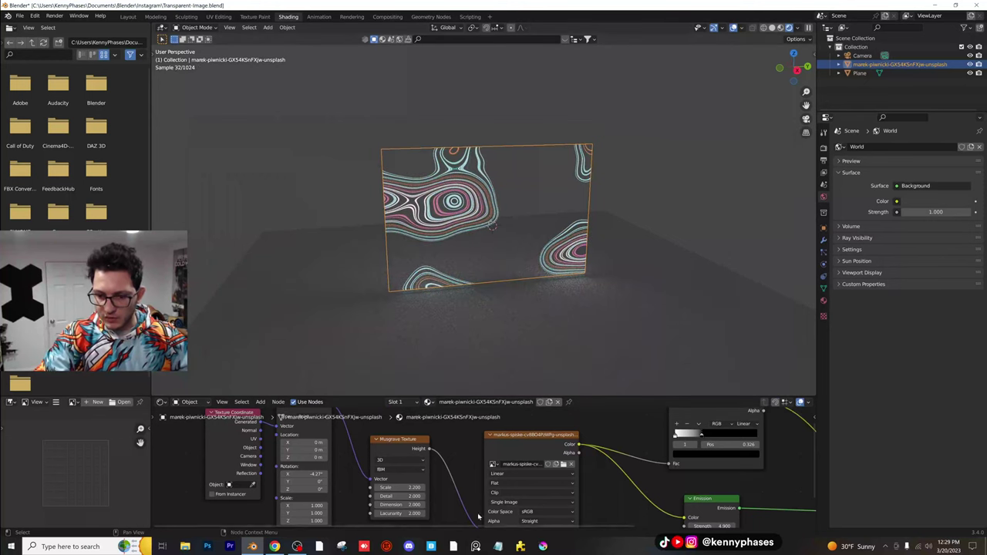
- Disconnect the Musgrave Texture's Height from the Image Texture's Vector input and inspect the code image on the plane
scroll(474, 503, "down", 2, "shift")
scroll(463, 197, "up", 3)
mouse_move(457, 195)
middle_mouse_down()
mouse_move(492, 194)
mouse_move(475, 193)
middle_mouse_up()
scroll(474, 193, "up", 1)
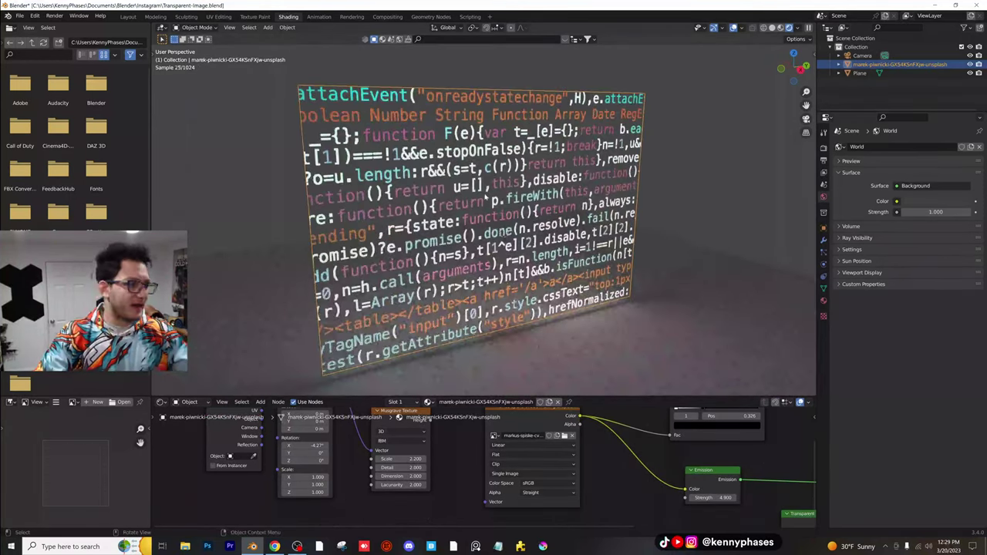
- Reconnect the Musgrave Texture's Height to the Image Texture's Vector input and set the Musgrave scale to 1.150
scroll(482, 194, "down", 1)
scroll(486, 196, "up", 1)
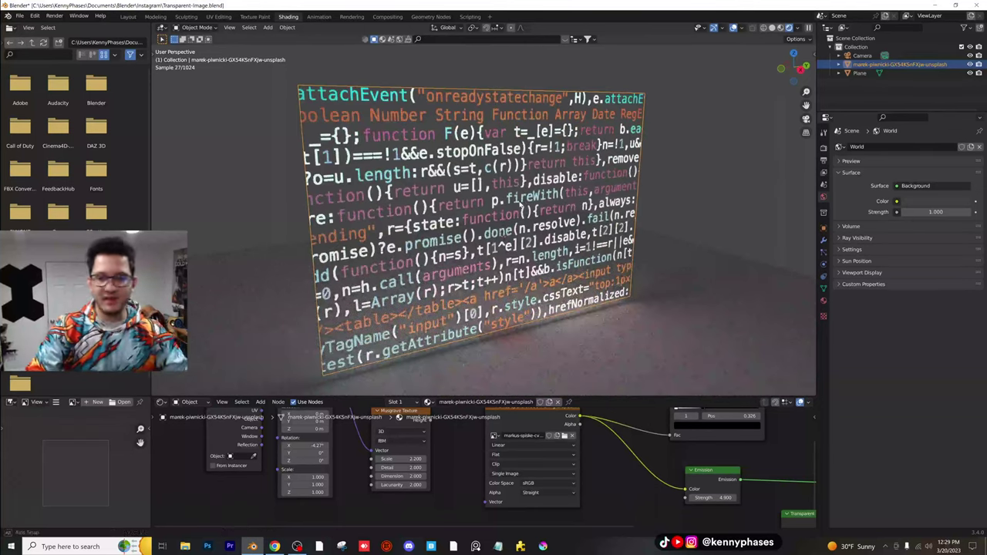
middle_click_drag(486, 196, 478, 196)
middle_click_drag(451, 454, 449, 462)
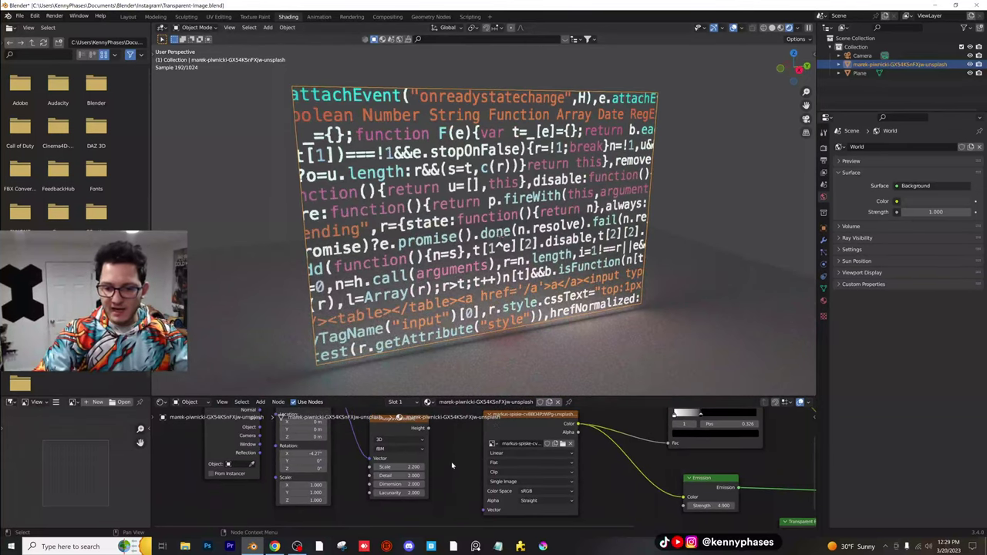
left_click_drag(484, 510, 484, 510)
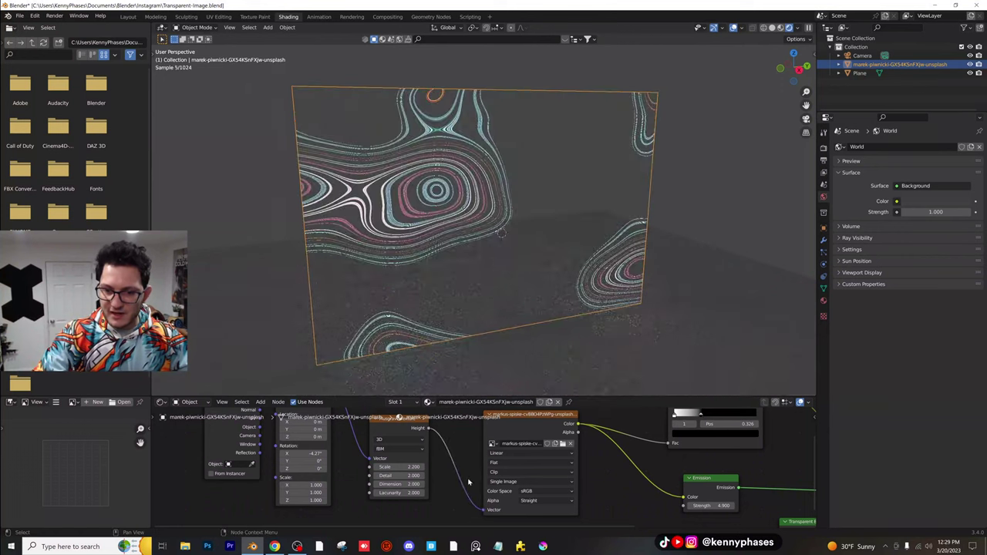
middle_click_drag(468, 482, 477, 489)
left_click_drag(420, 475, 370, 466)
- Detach the Musgrave Texture so Mapping feeds the Image Texture directly, and insert it back between those two nodes
scroll(407, 472, "down", 2)
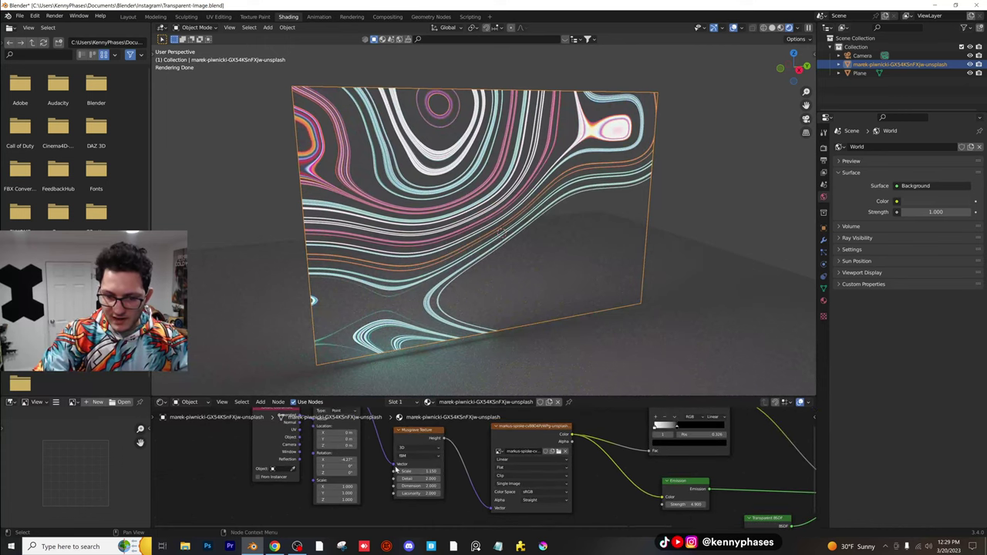
scroll(401, 474, "down", 2)
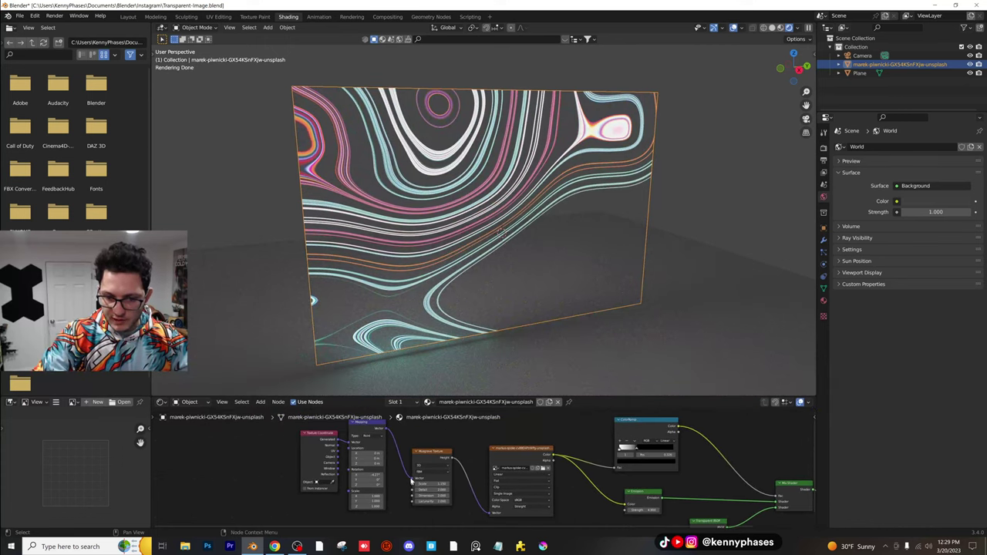
middle_click_drag(487, 517, 508, 516)
left_click_drag(391, 459, 391, 501)
right_click(416, 459)
key("ctrl+z")
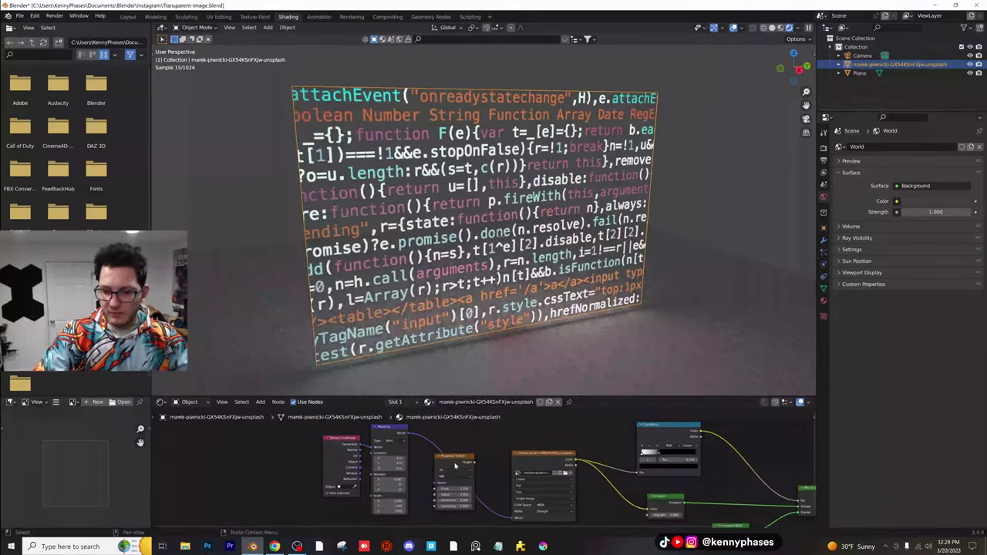
left_click_drag(456, 467, 461, 463)
- Increase the Musgrave Texture's scale to break the code image into smaller, tighter contour rings
middle_click_drag(478, 462, 484, 455)
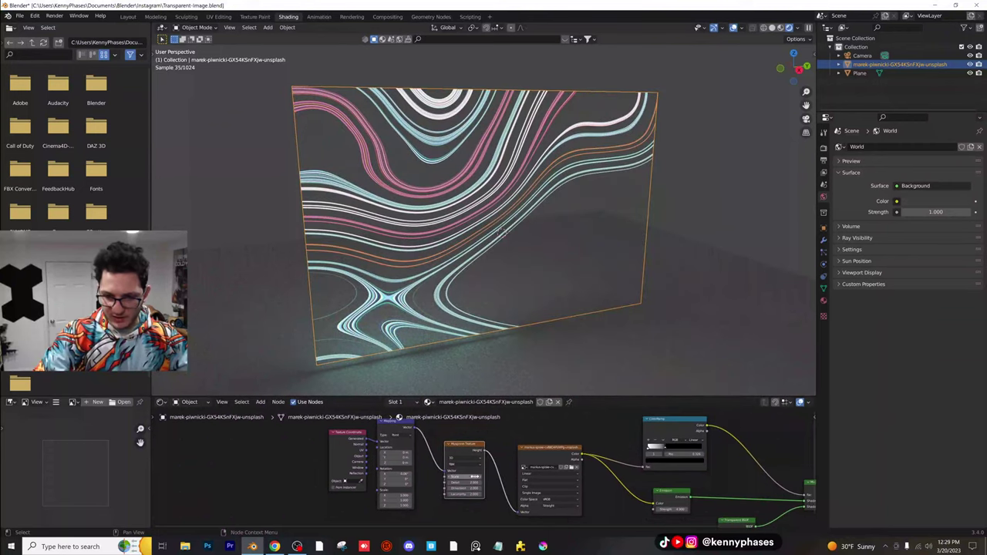
left_click_drag(466, 476, 455, 477, "shift")
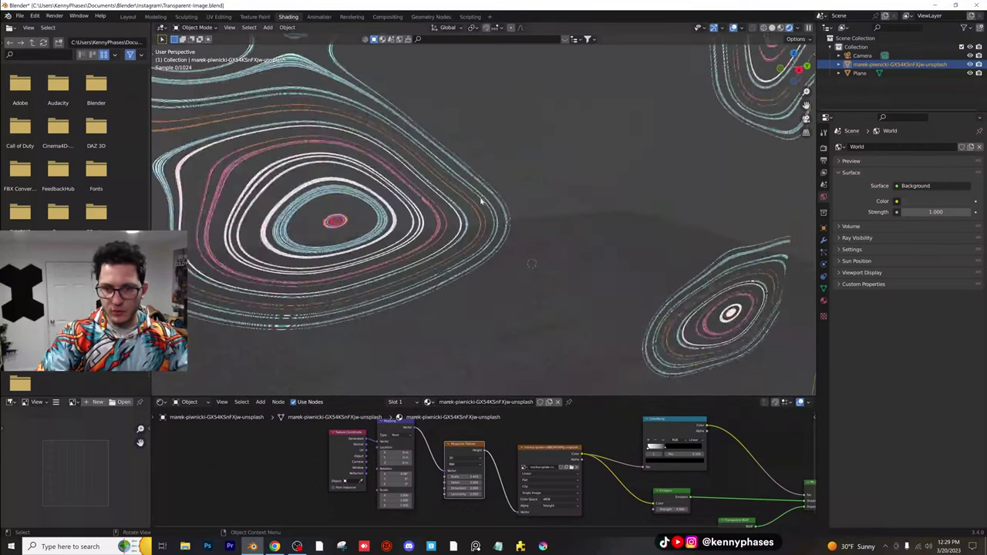
- Examine the distorted code pattern on the plane up close and from several angles, including its transparent areas
middle_click_drag(543, 215, 720, 247, "shift")
scroll(419, 214, "down", 5)
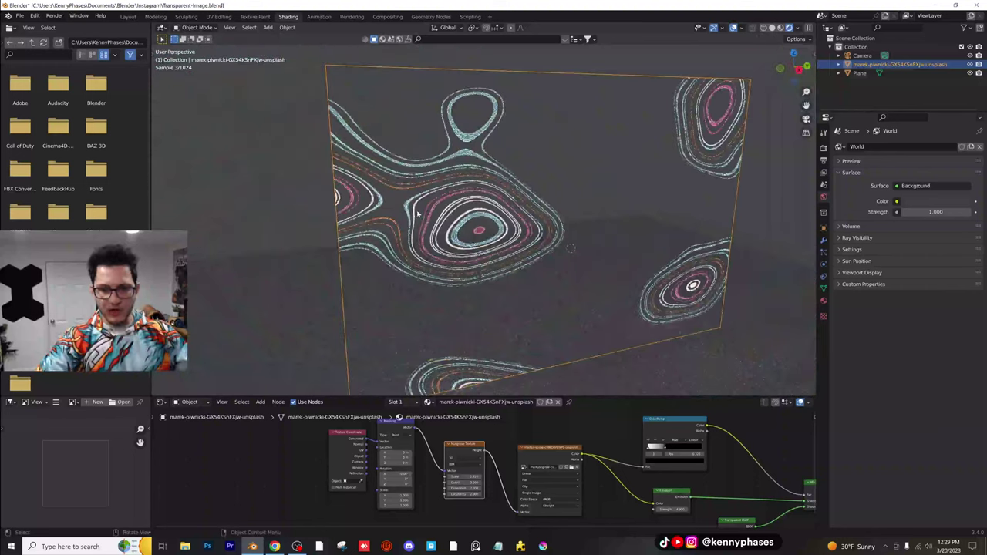
scroll(417, 214, "up", 2)
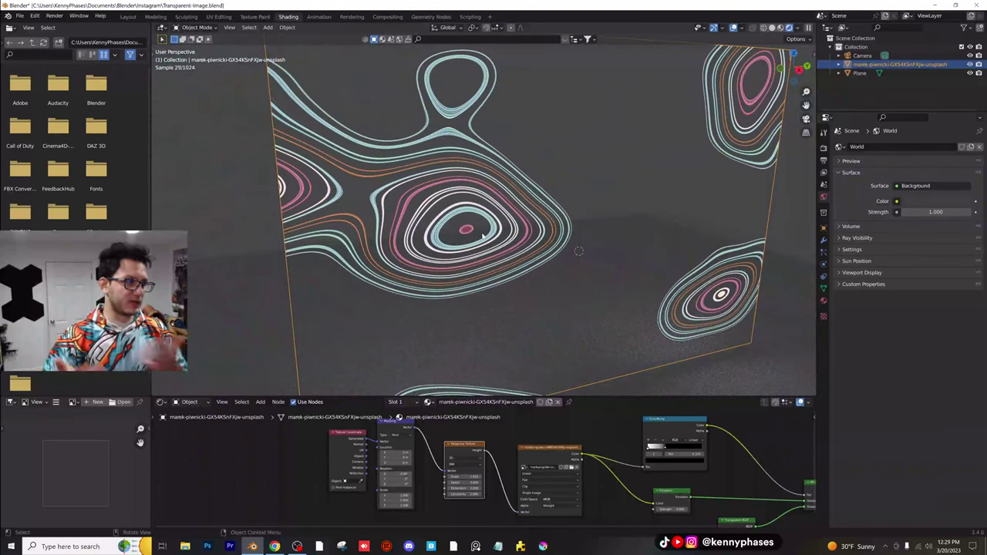
scroll(496, 302, "down", 2)
middle_click_drag(486, 275, 541, 253)
scroll(508, 245, "up", 5)
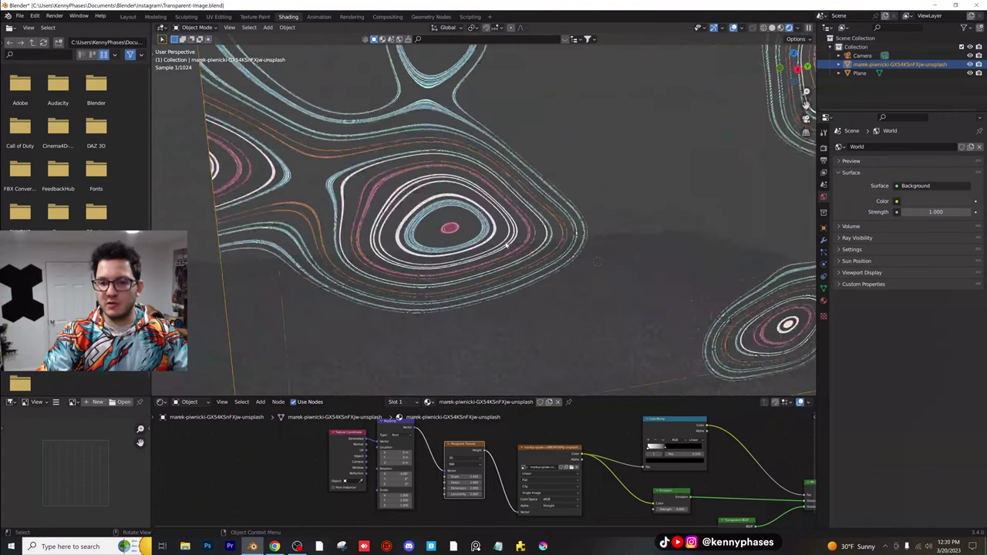
scroll(429, 224, "down", 4)
scroll(462, 226, "down", 1)
middle_click_drag(460, 226, 397, 208)
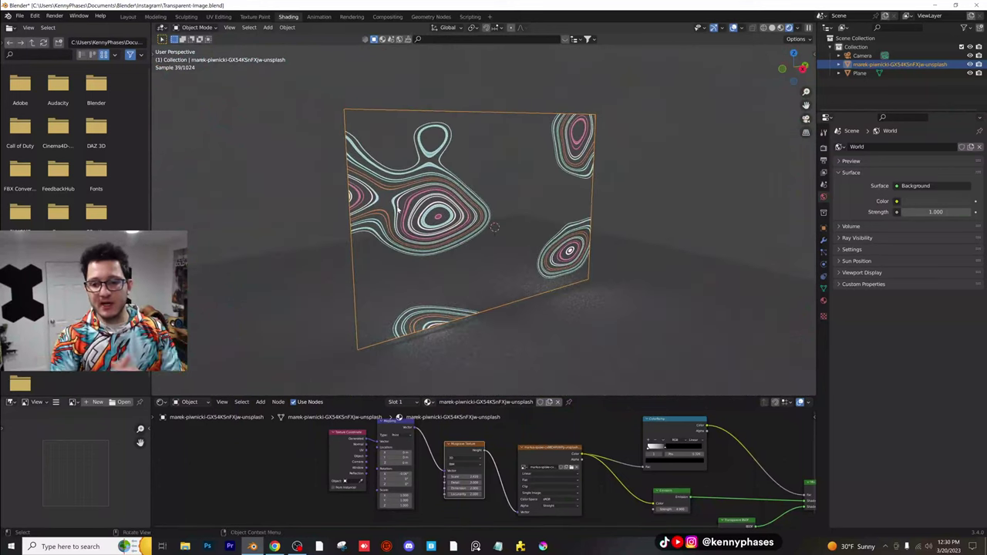